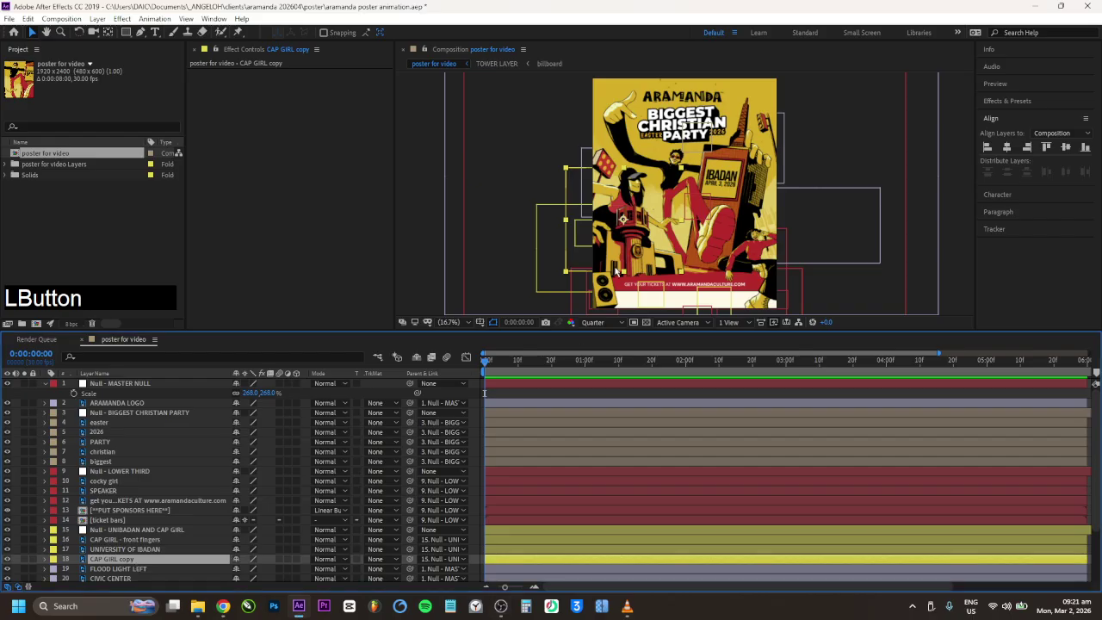
Enlarge the composition viewer, fit the poster in it, and collapse the Null - CIVIC TOWER AND GUY layer's properties
scroll(626, 231, "up", 3)
scroll(626, 230, "down", 4)
left_click(506, 351)
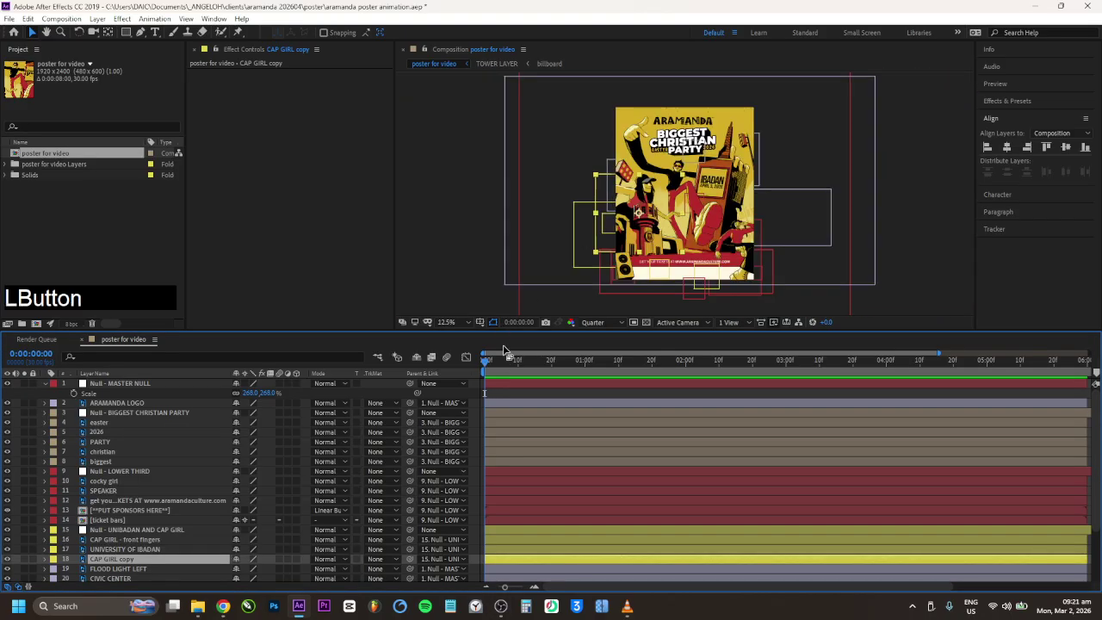
left_click_drag(498, 332, 479, 430)
scroll(194, 537, "down", 6)
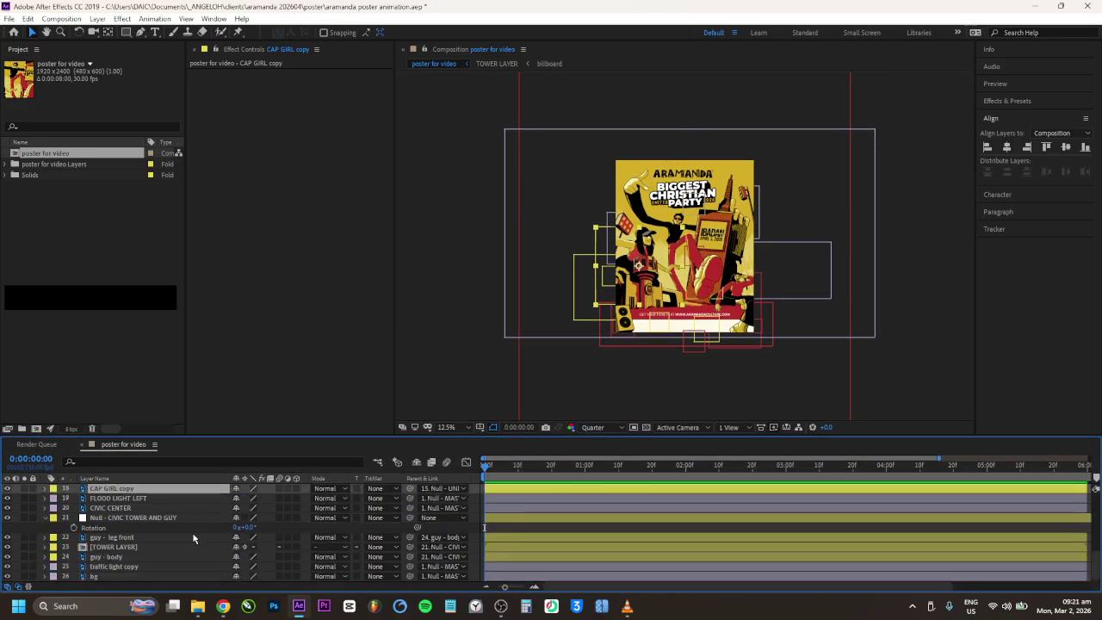
left_click(46, 518)
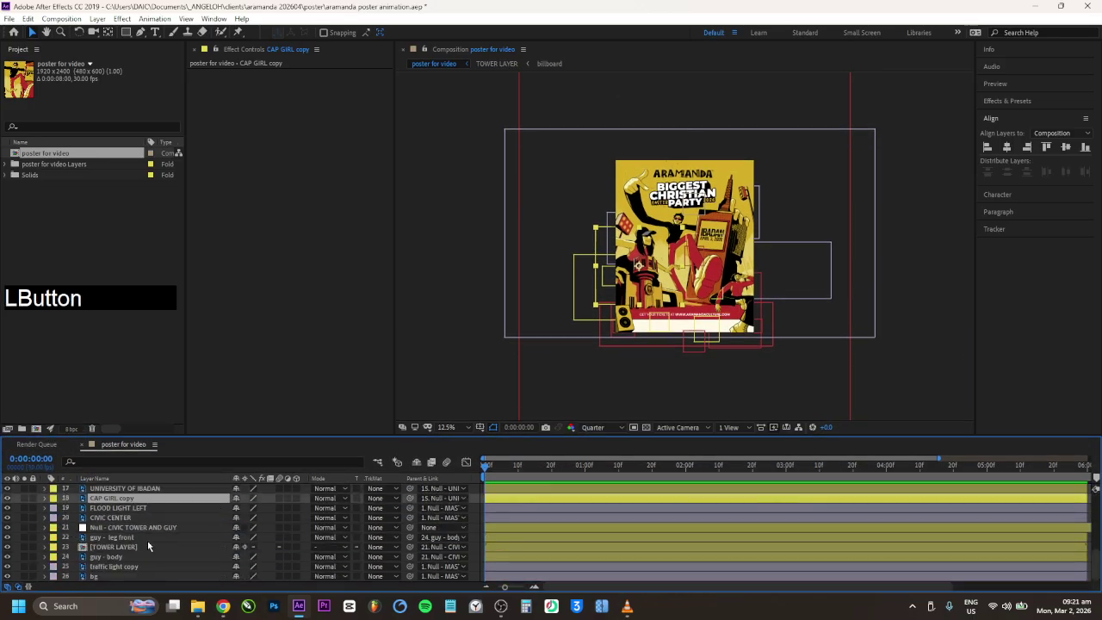
left_click(446, 428)
left_click(466, 224)
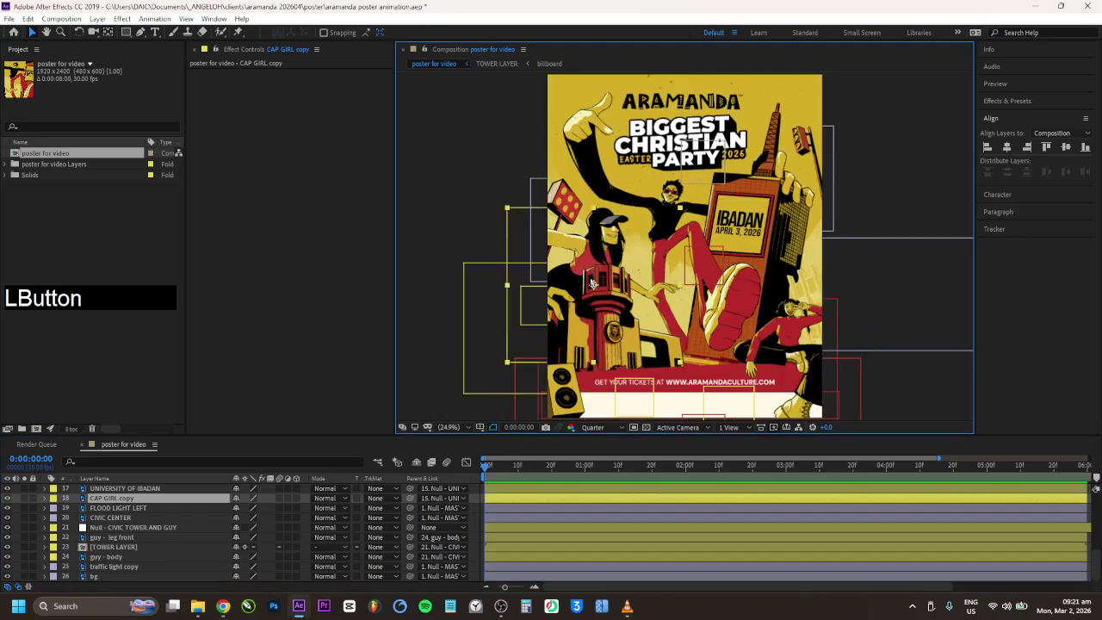
Move the traffic light copy layer's anchor point down its pole, near the poster's edge, using the Pan Behind tool
left_click(114, 567)
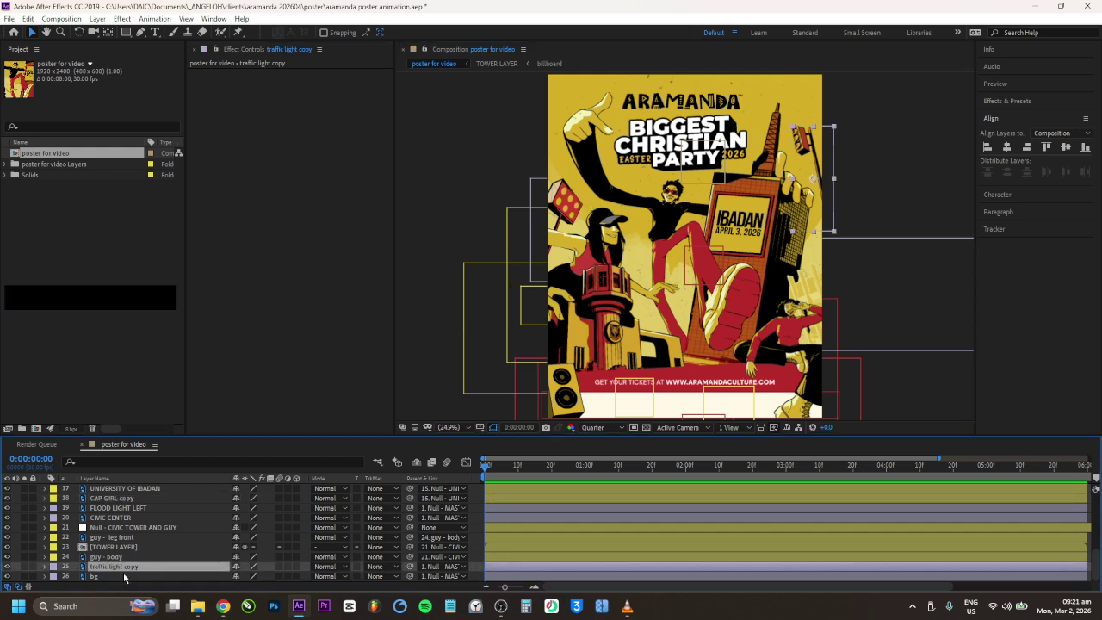
left_click(128, 576)
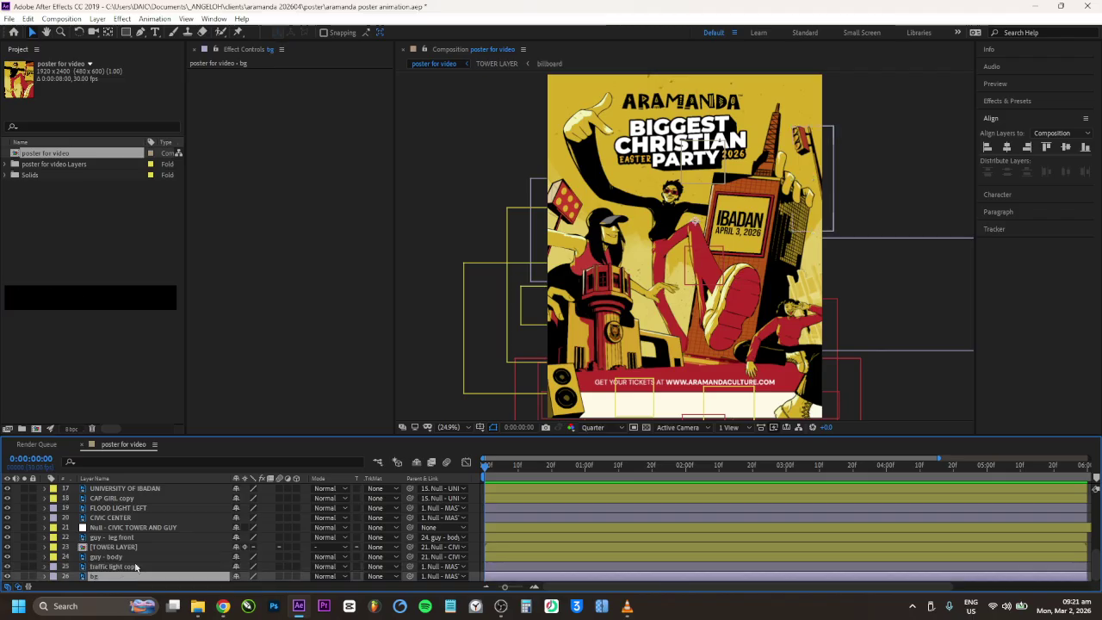
left_click(122, 568)
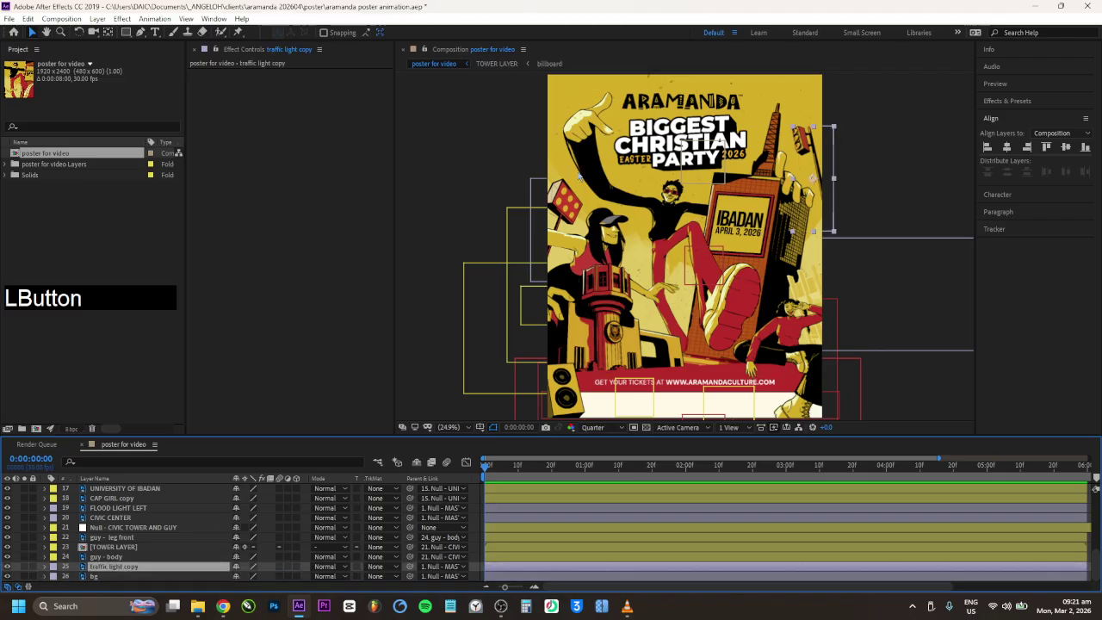
key("y")
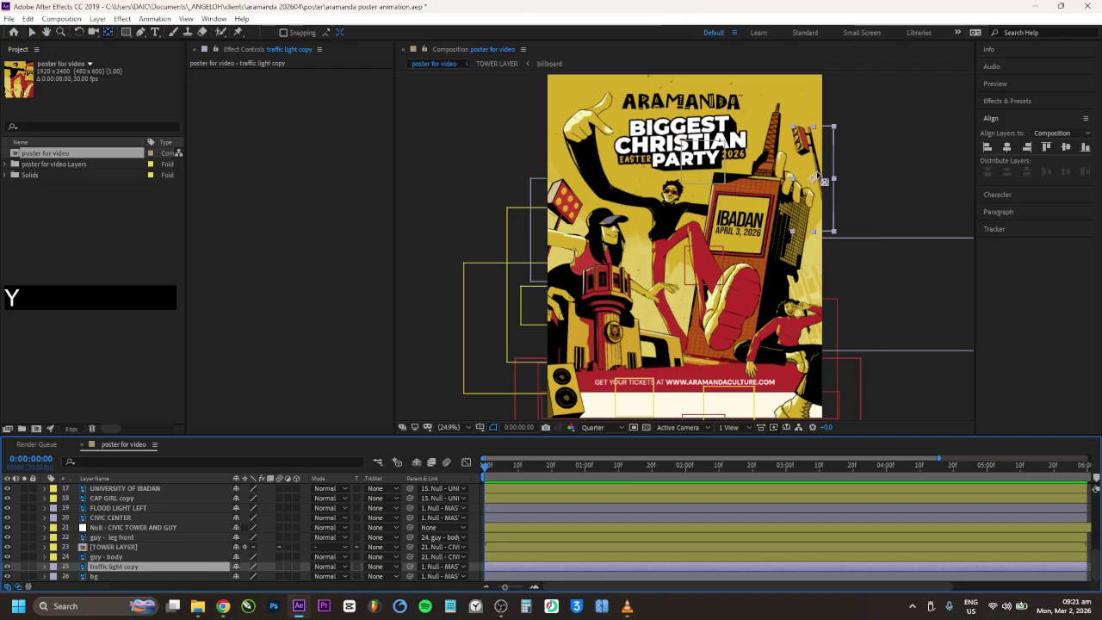
left_click(830, 205)
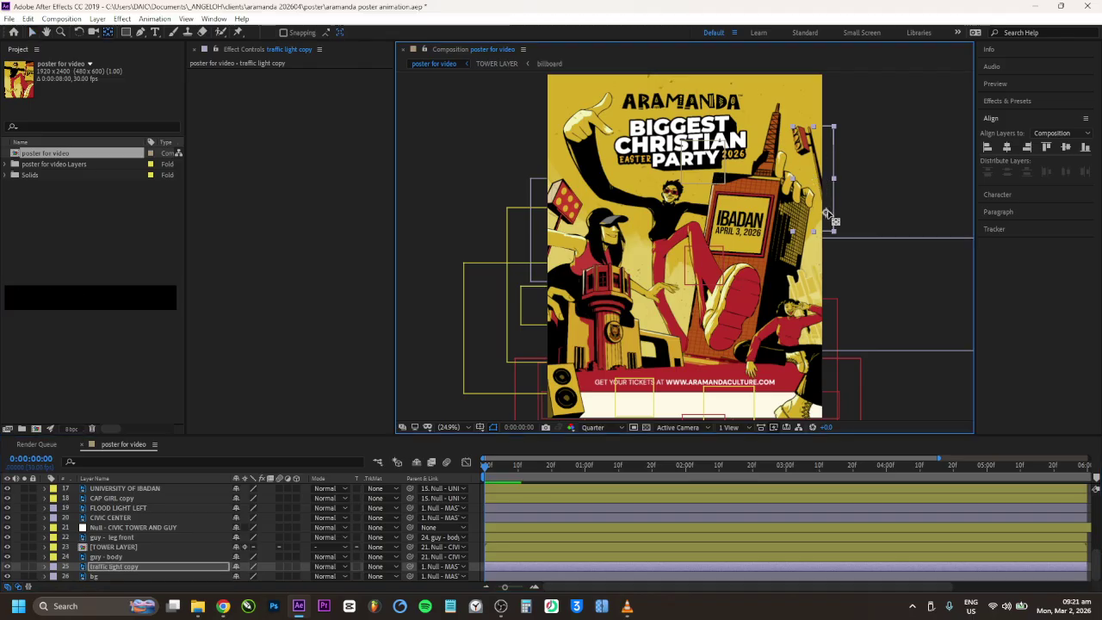
Move the guy - body layer's anchor point down to the foot of his standing leg, test its rotation, and undo the rotation
left_click(110, 558)
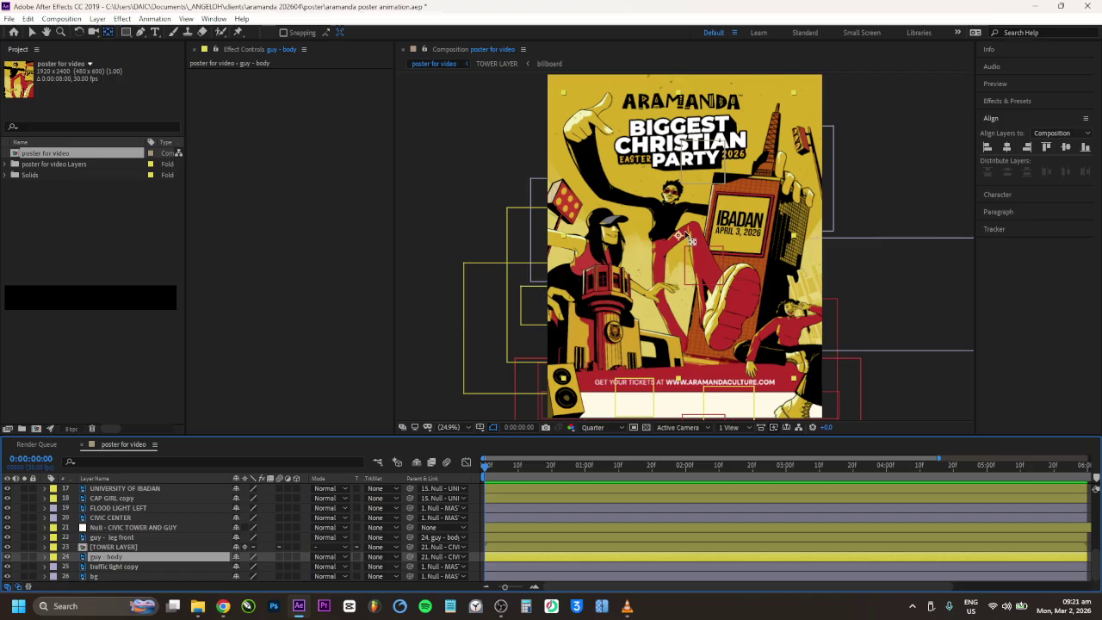
left_click_drag(679, 235, 691, 354)
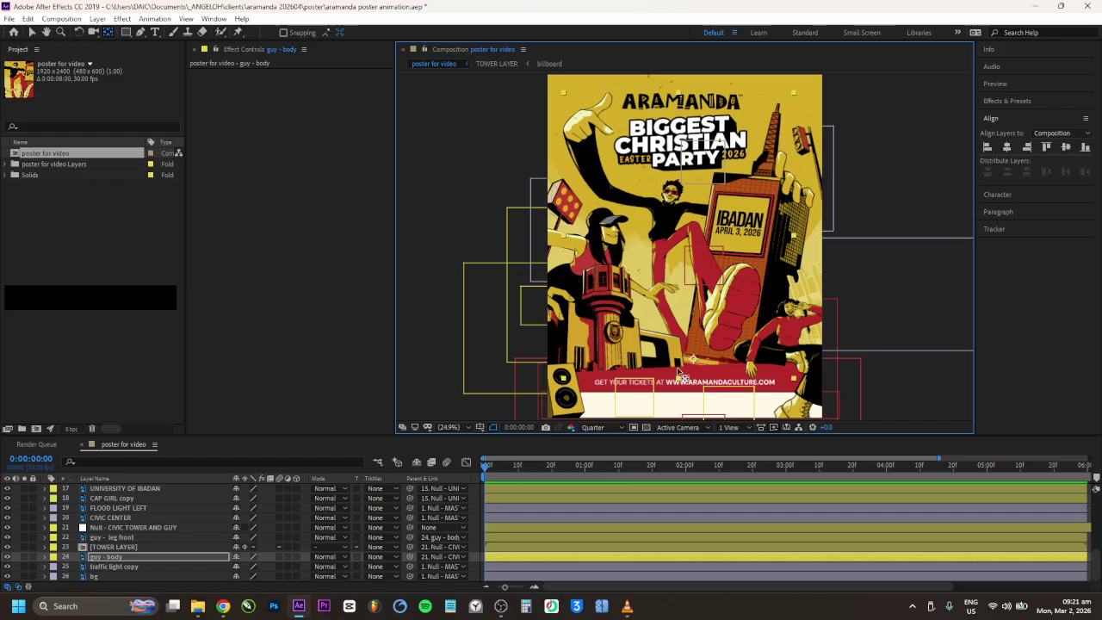
key("r")
mouse_move(249, 569)
left_mouse_down()
mouse_move(284, 568)
mouse_move(231, 560)
mouse_move(242, 558)
left_mouse_up()
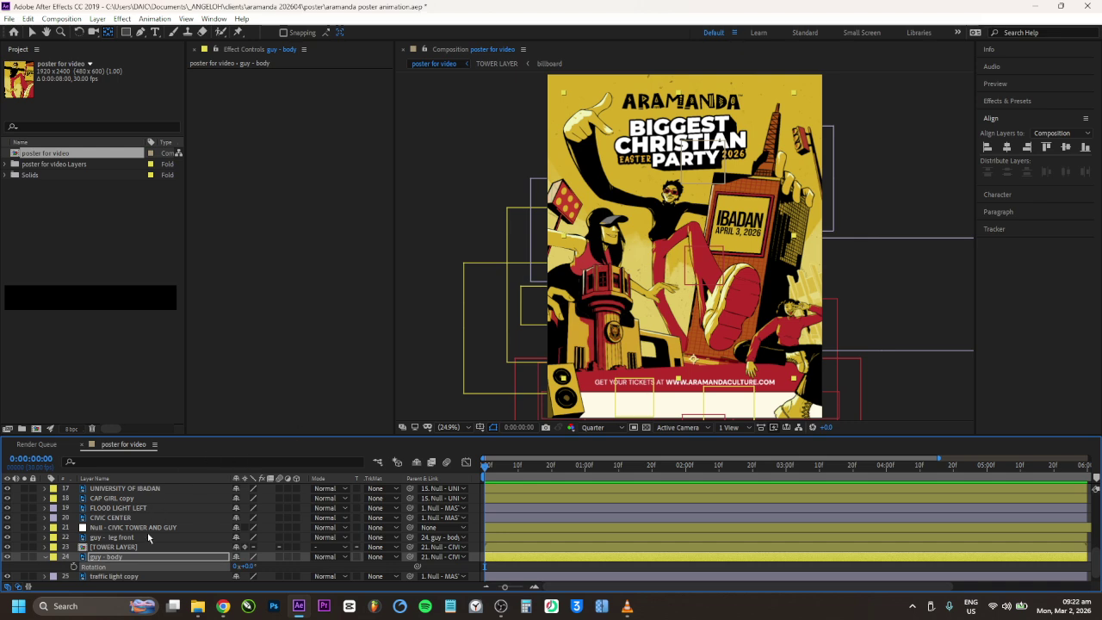
left_click(483, 536)
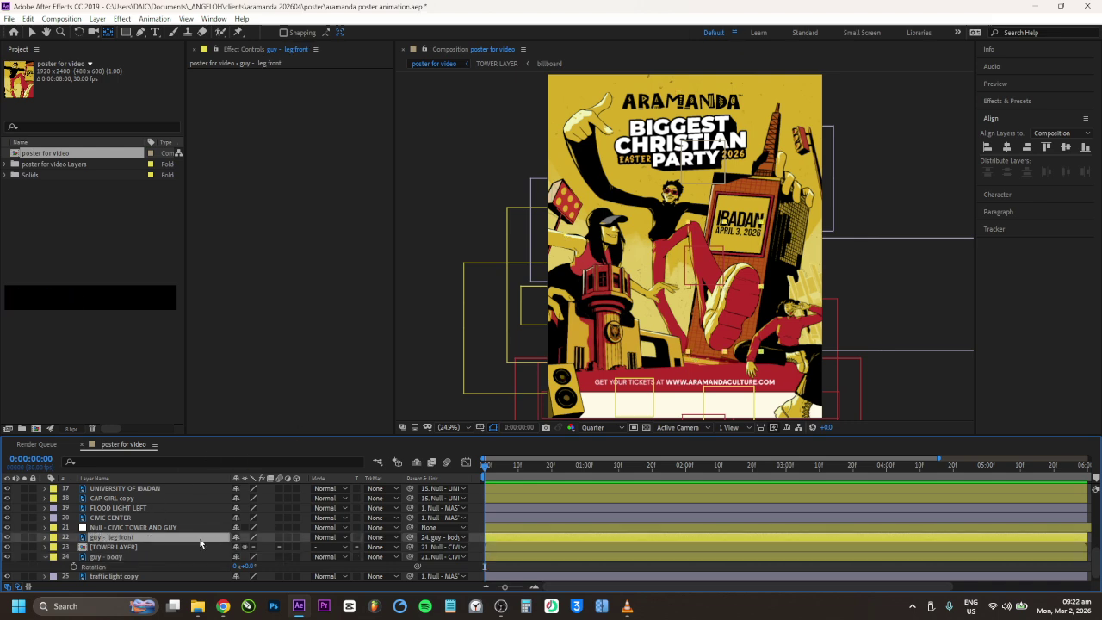
mouse_move(249, 568)
left_mouse_down()
mouse_move(258, 568)
mouse_move(246, 571)
left_mouse_up()
key("ctrl+z")
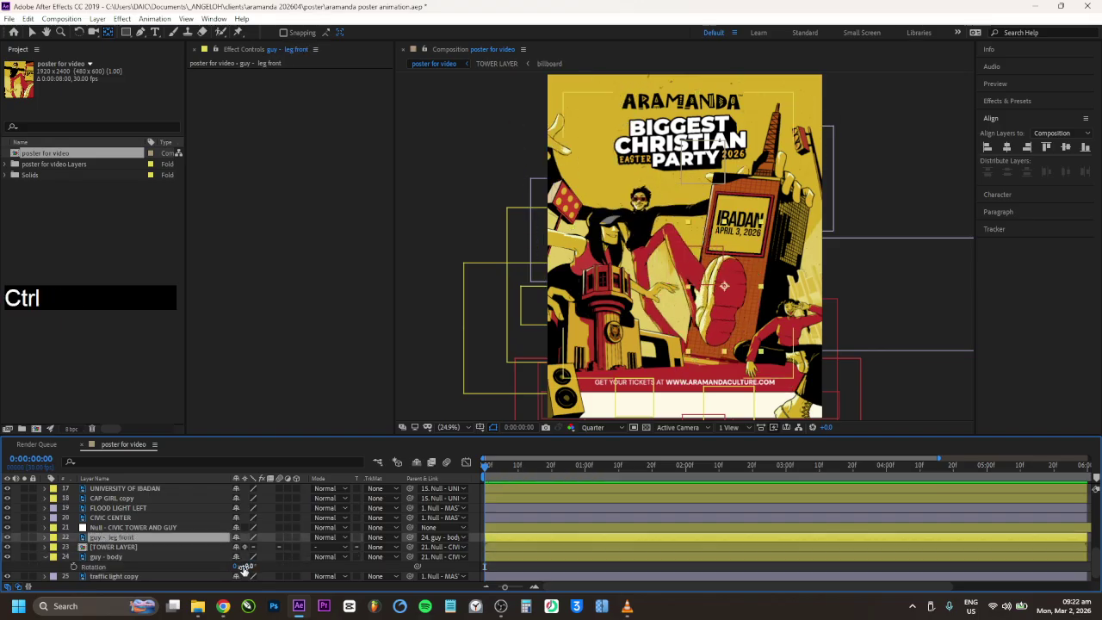
Try rotating the guy - leg front layer around its centred anchor point and undo the rotation
left_click(134, 540)
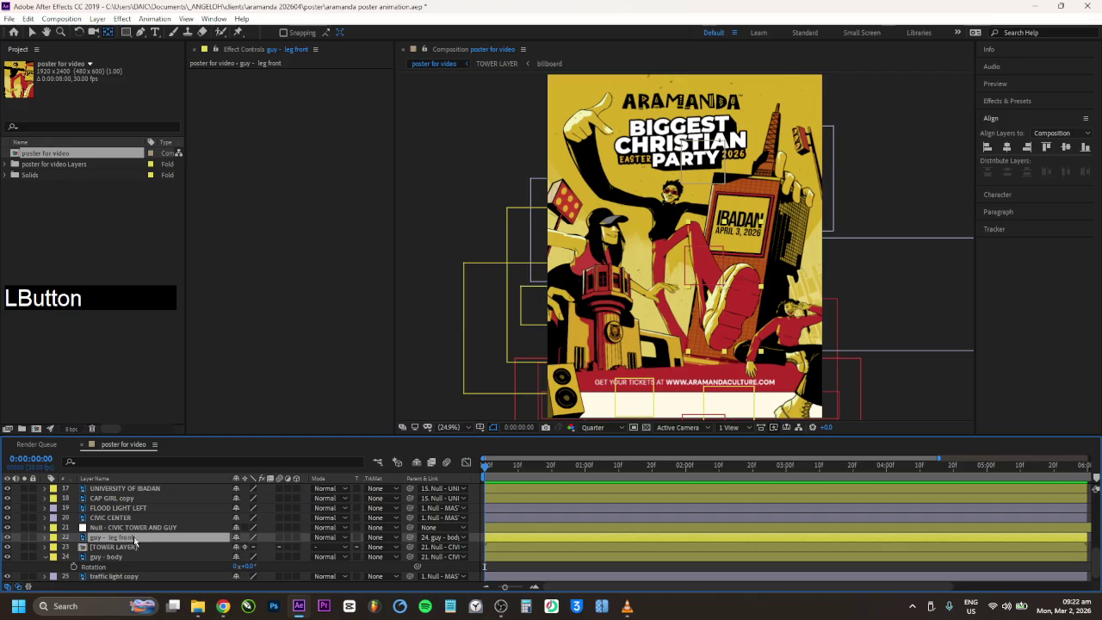
key("r")
mouse_move(250, 552)
left_mouse_down()
mouse_move(284, 555)
mouse_move(251, 554)
left_mouse_up()
key("ctrl+z")
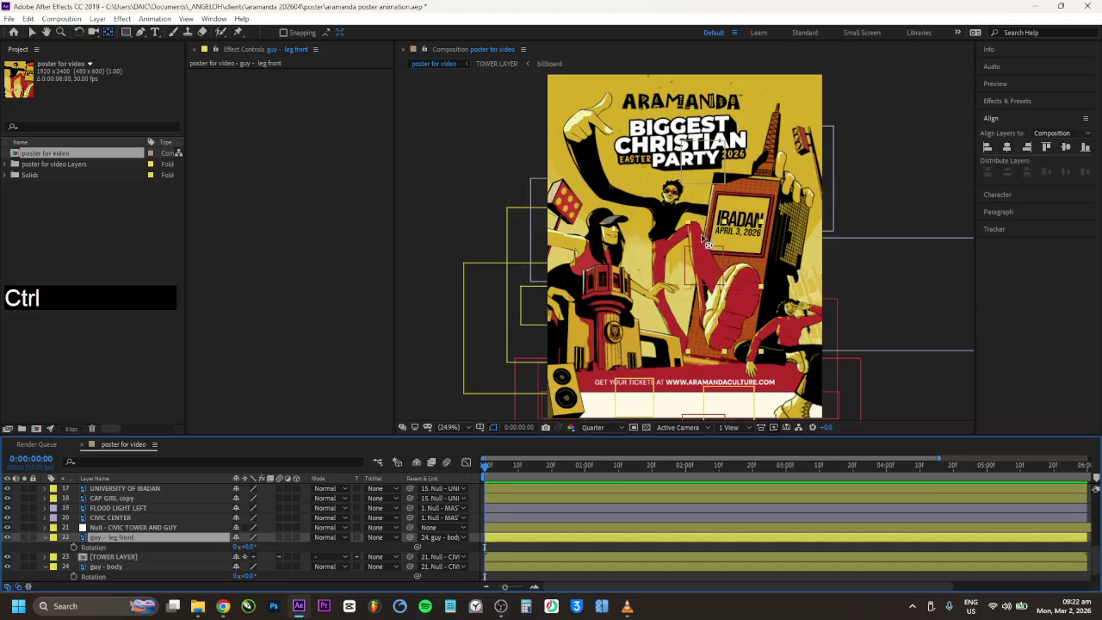
Move the guy - leg front layer's anchor point to the bent knee, test its rotation, and undo the rotation
left_click(743, 271)
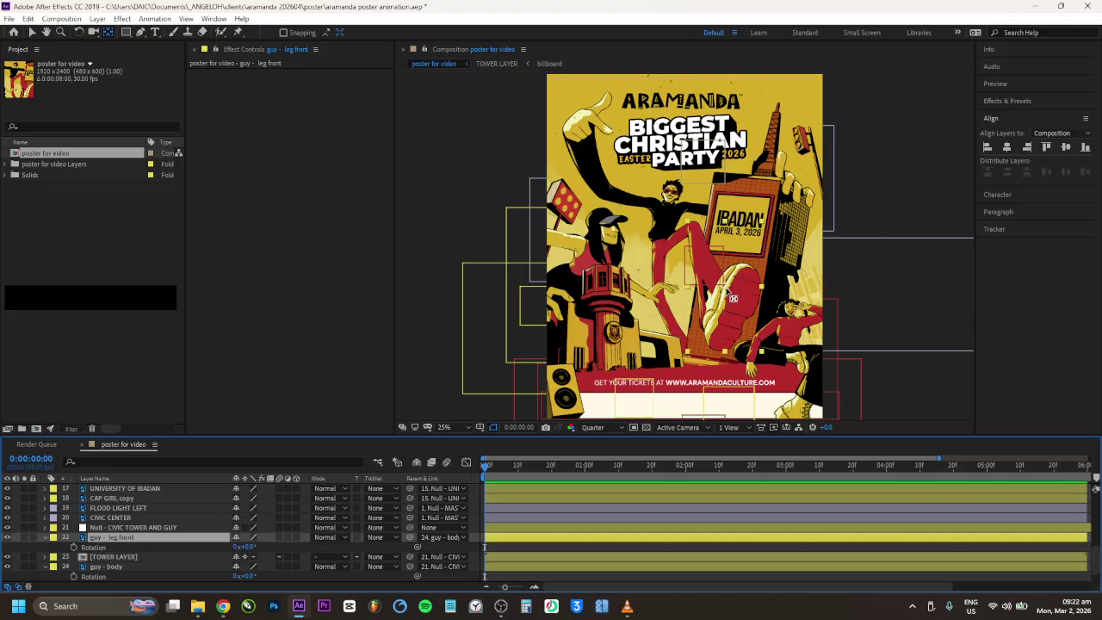
left_click(733, 298)
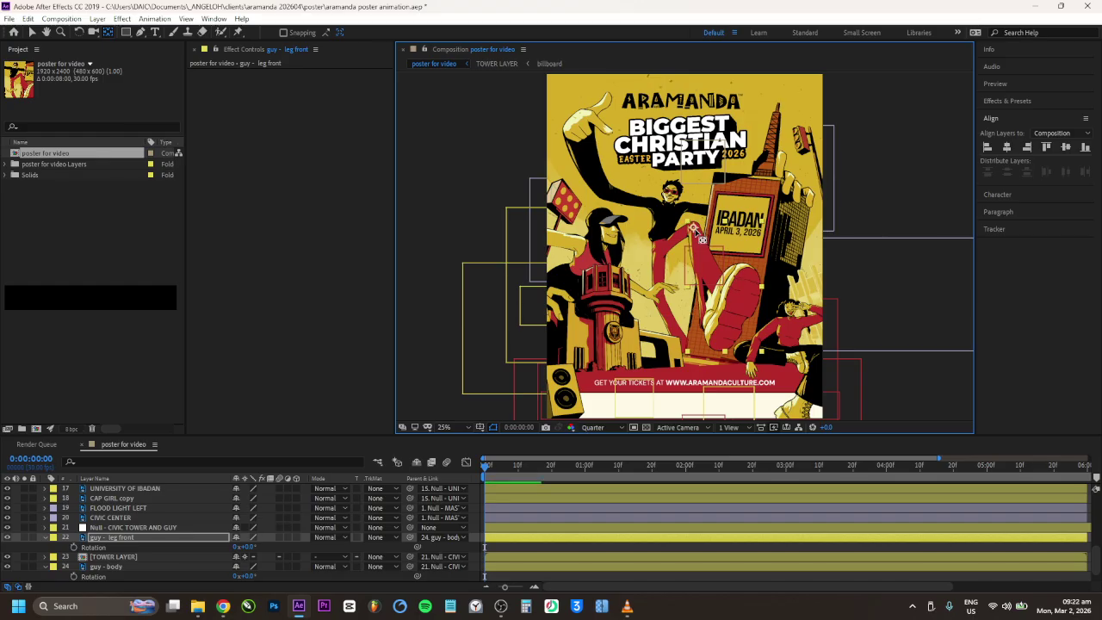
key("r")
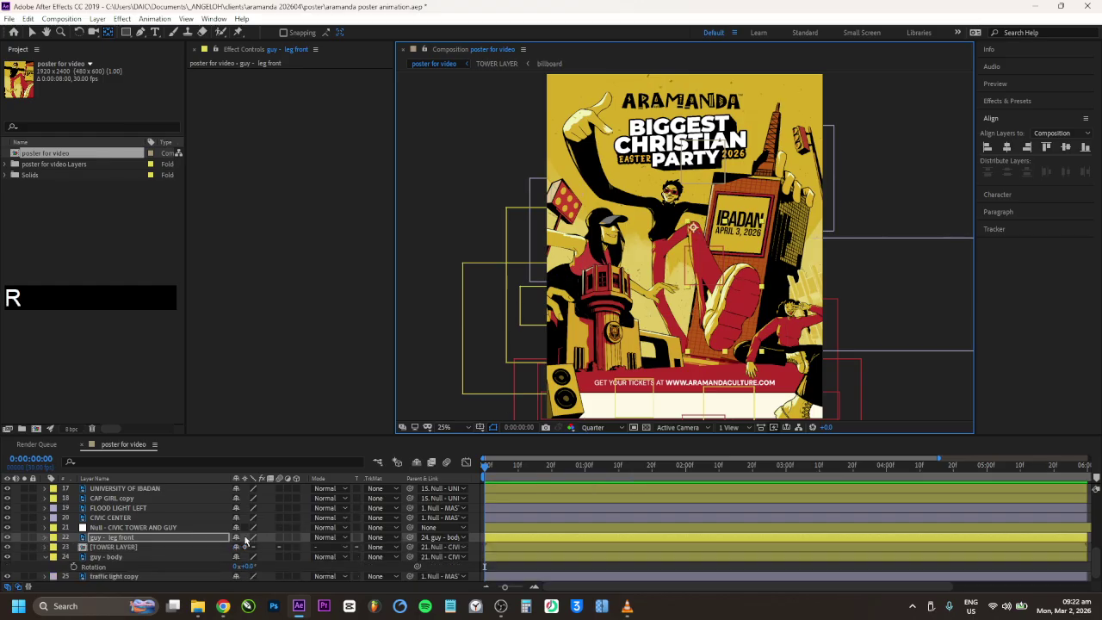
key("r")
mouse_move(245, 547)
left_mouse_down()
mouse_move(257, 537)
mouse_move(239, 534)
left_mouse_up()
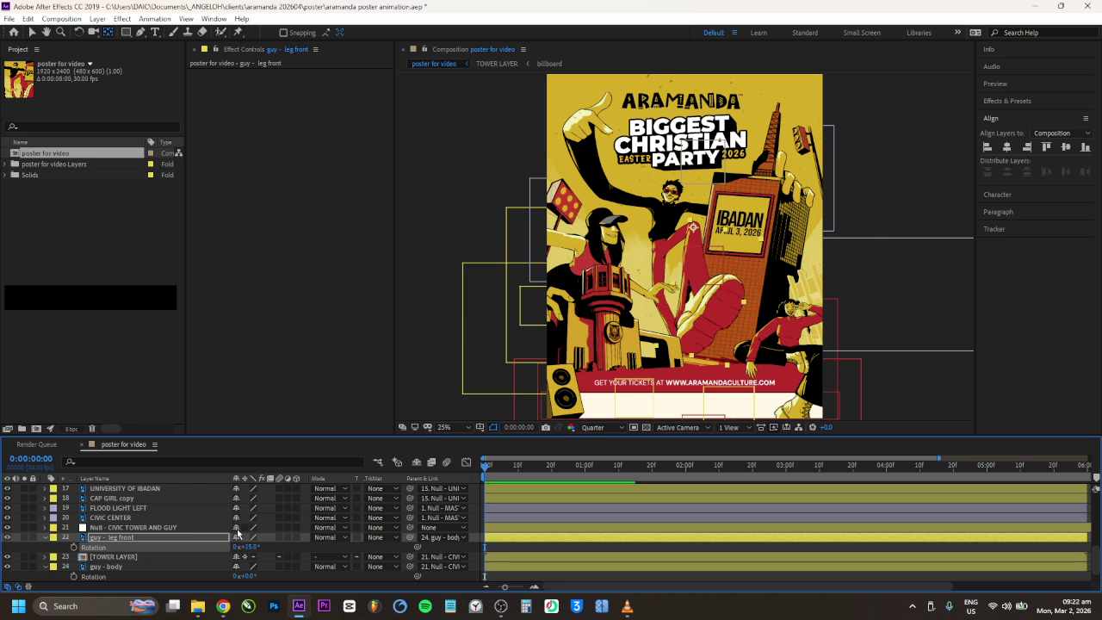
key("ctrl+z")
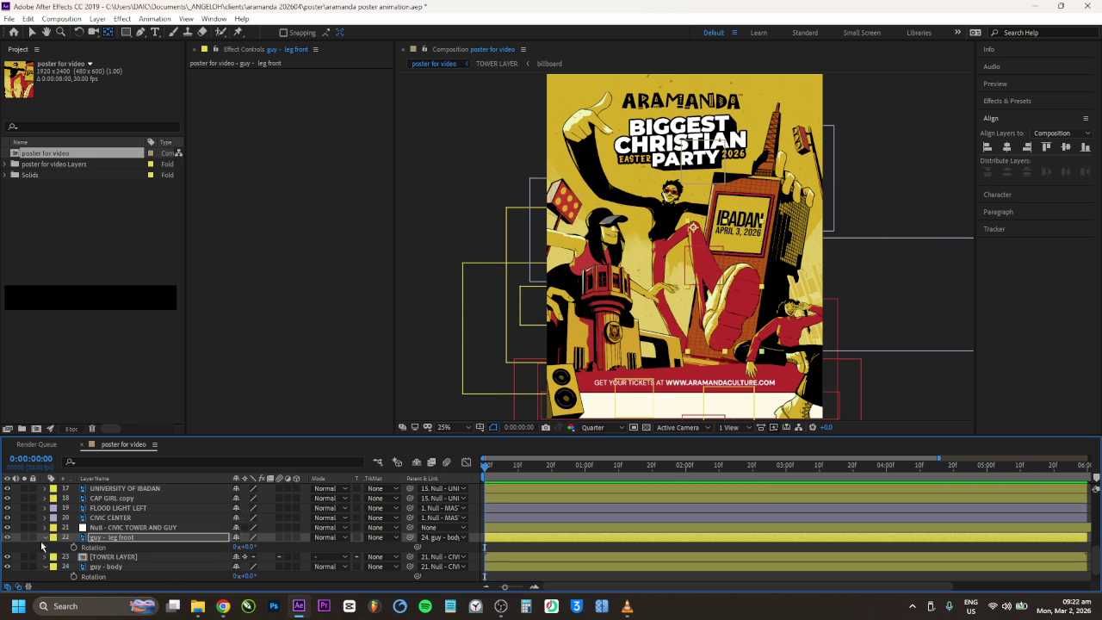
Collapse the two guy layers' rotation properties and move the TOWER LAYER's anchor point to the base of the tower
left_click(45, 537)
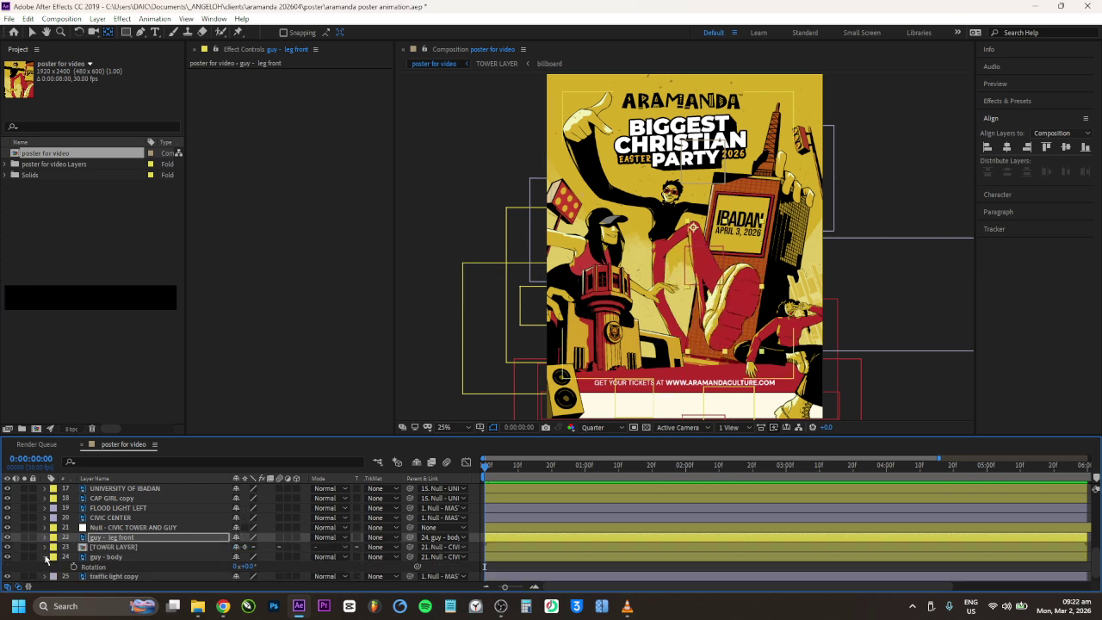
left_click(45, 557)
left_click(145, 550)
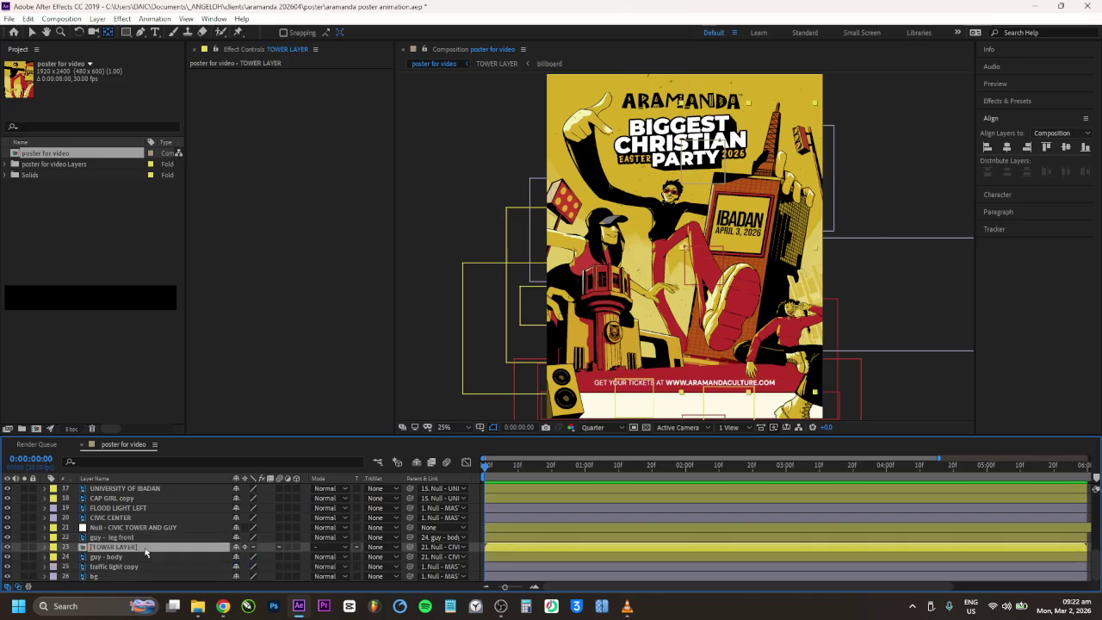
left_click(692, 256)
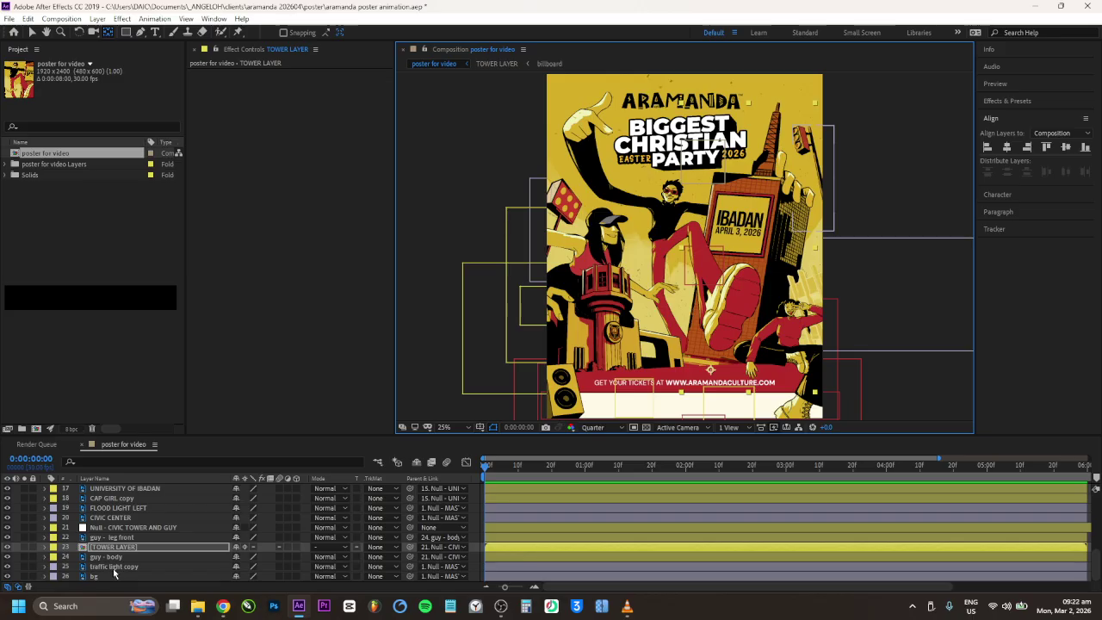
Move the FLOOD LIGHT LEFT layer's anchor point to the lower end of the light, just off the poster's edge
left_click(100, 536)
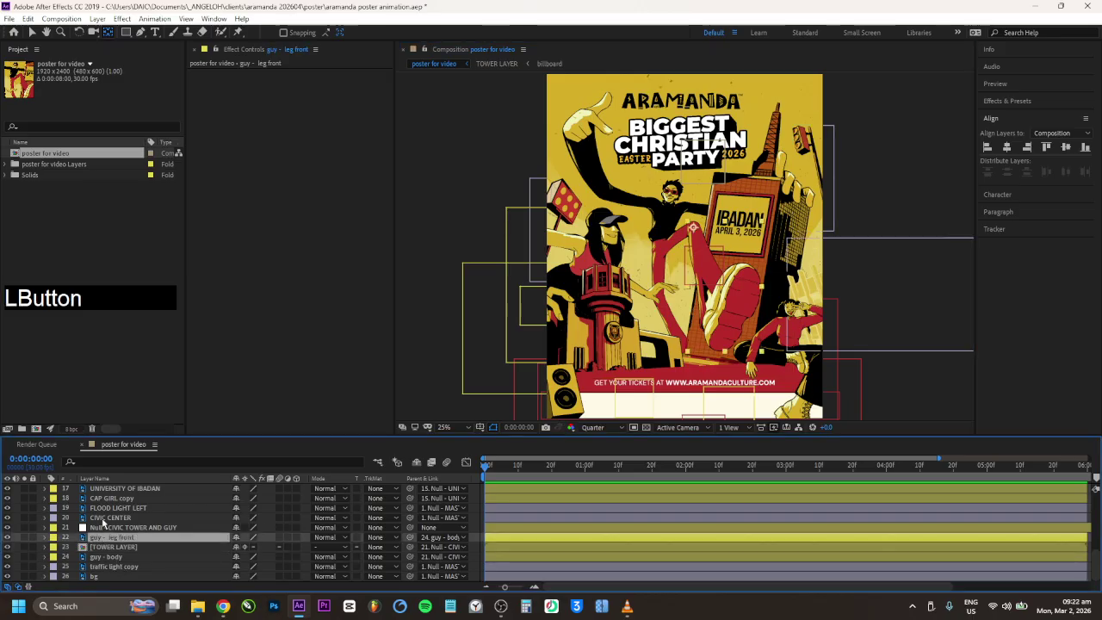
left_click(107, 518)
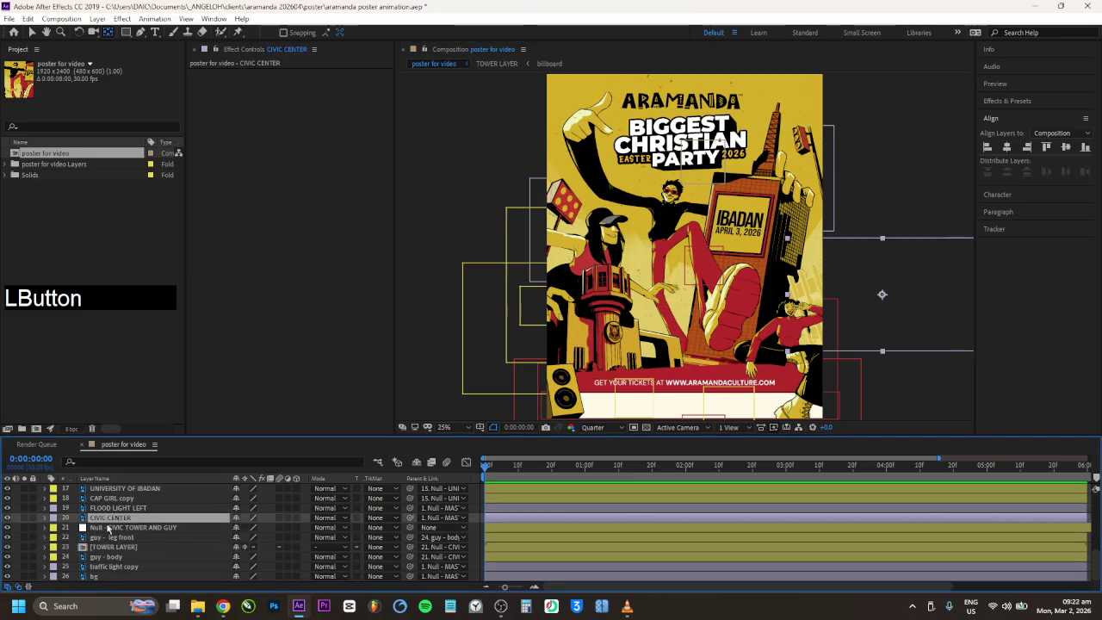
left_click(110, 528)
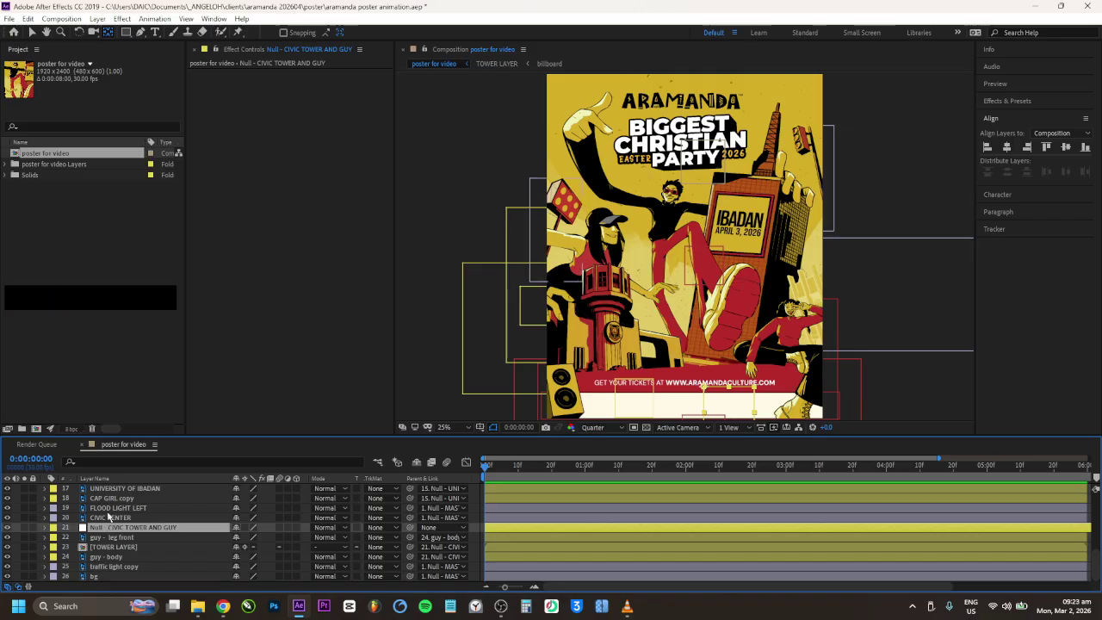
left_click(109, 518)
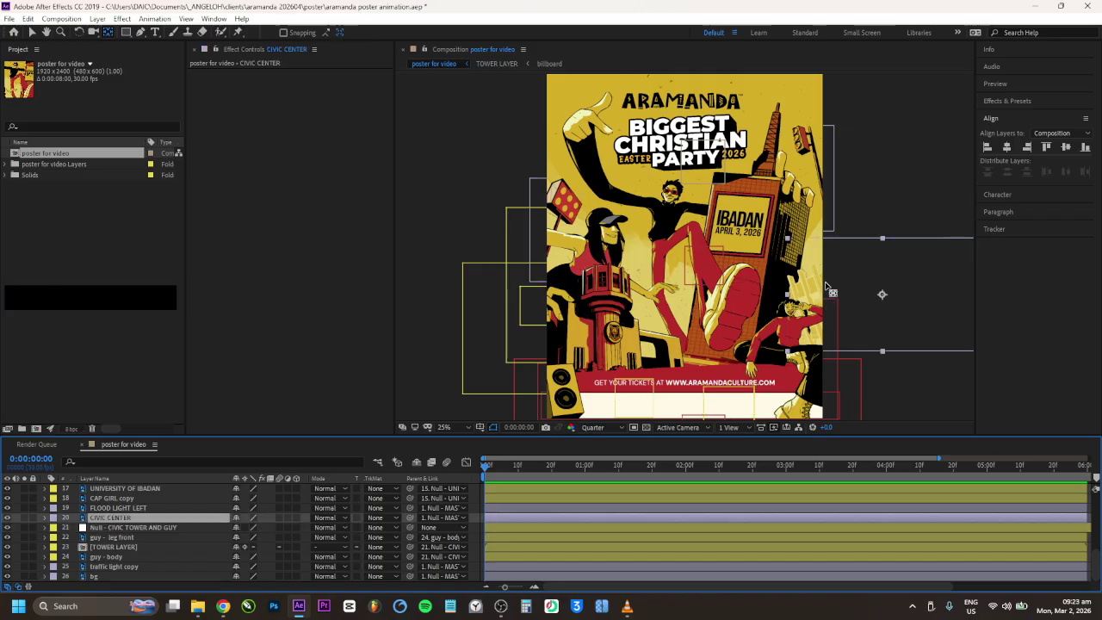
left_click(136, 508)
left_click(544, 277)
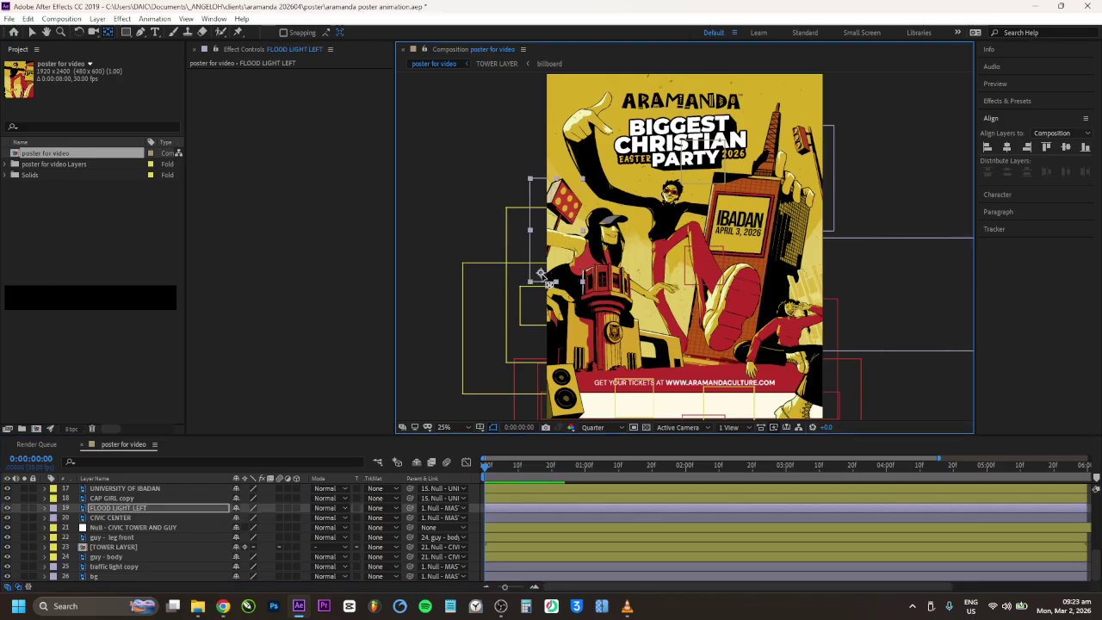
Move the CAP GIRL copy layer's anchor point to her lower body beside the clock tower, test its rotation, and undo the rotation
left_click(521, 321)
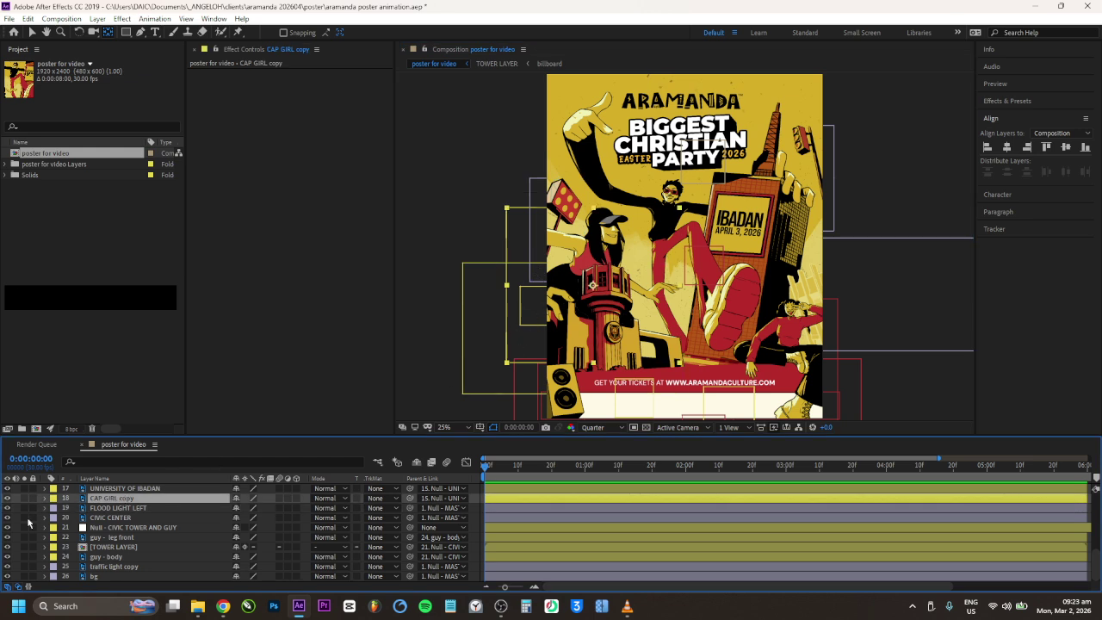
left_click(9, 497)
left_click(9, 498)
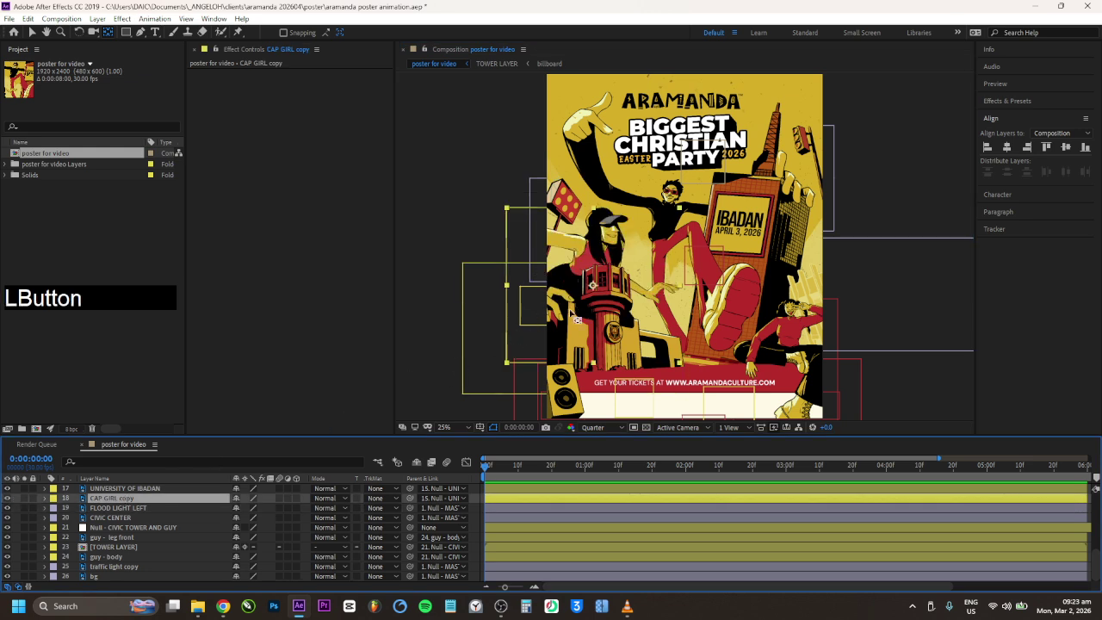
left_click_drag(593, 285, 574, 328)
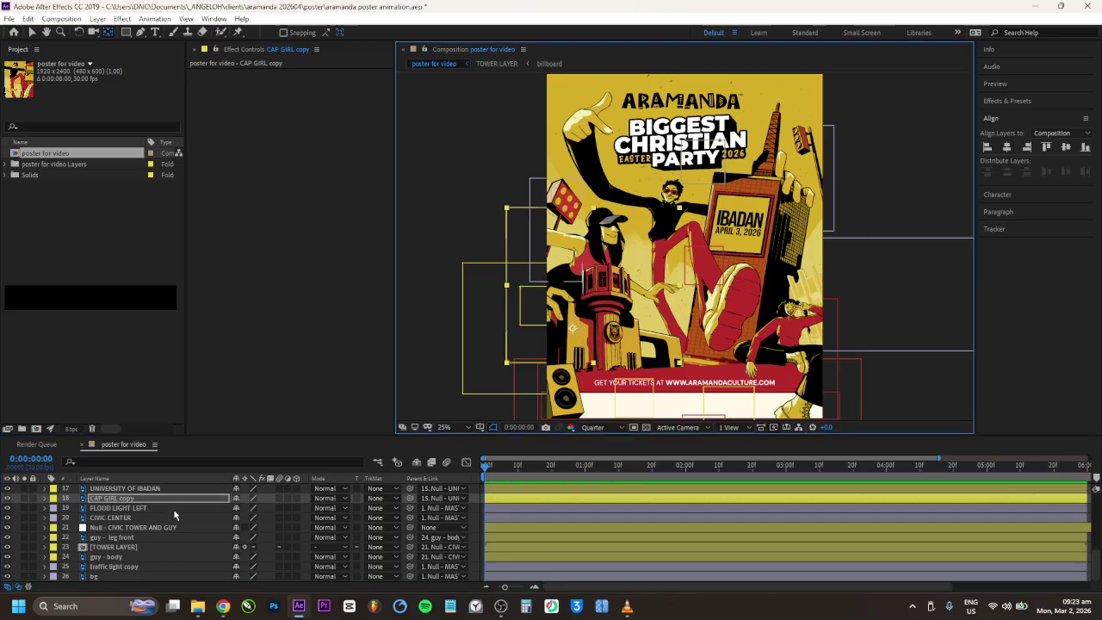
key("r")
mouse_move(245, 509)
left_mouse_down()
mouse_move(267, 509)
mouse_move(235, 508)
mouse_move(249, 508)
mouse_move(244, 499)
left_mouse_up()
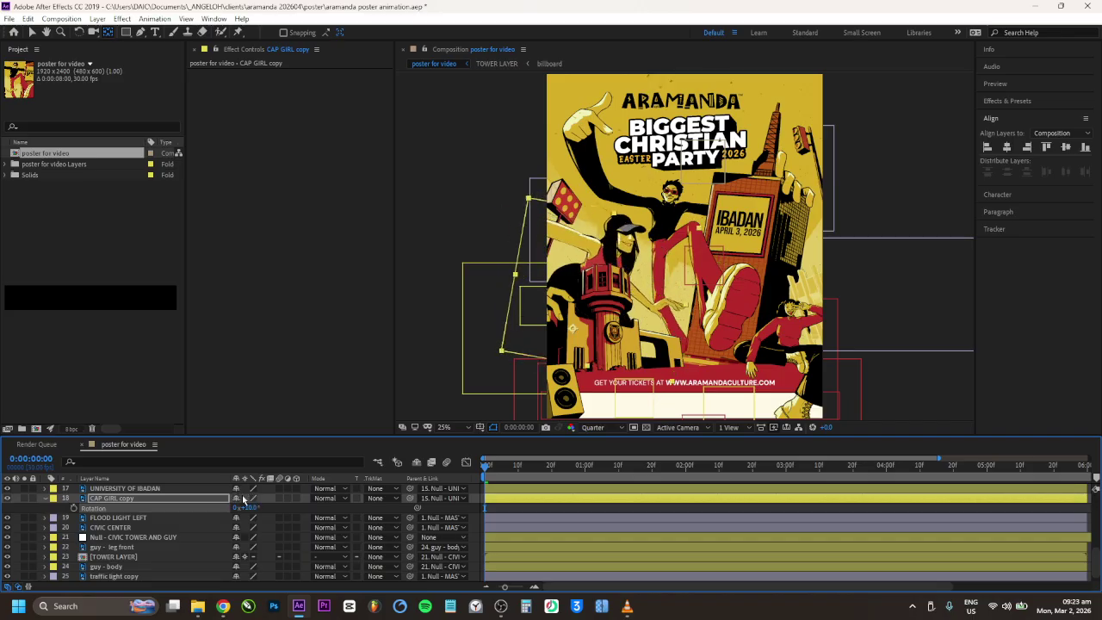
key("ctrl+z")
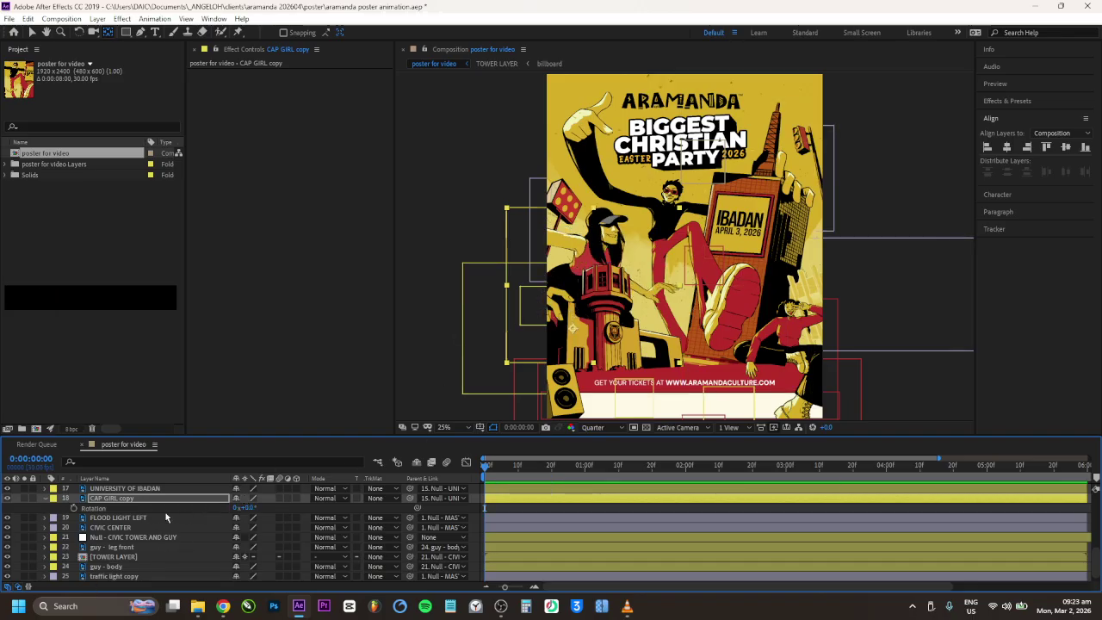
Parent the CAP GIRL - front fingers layer to CAP GIRL copy, test their joint rotation, undo it, and collapse the rotation property
scroll(172, 506, "up", 1)
left_click(138, 508)
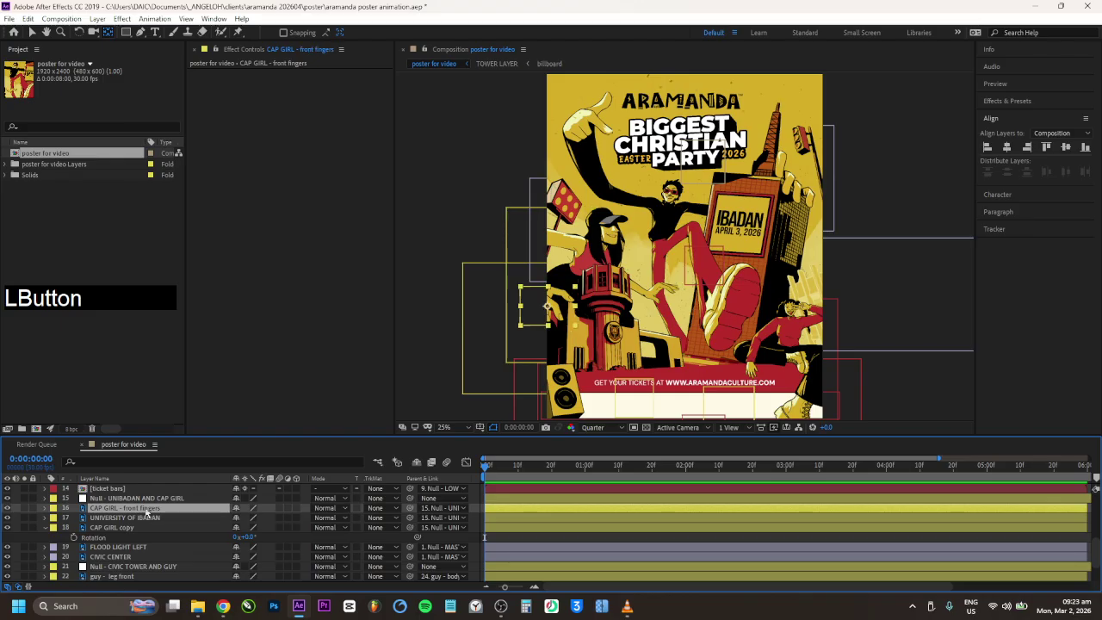
left_click_drag(411, 510, 118, 529)
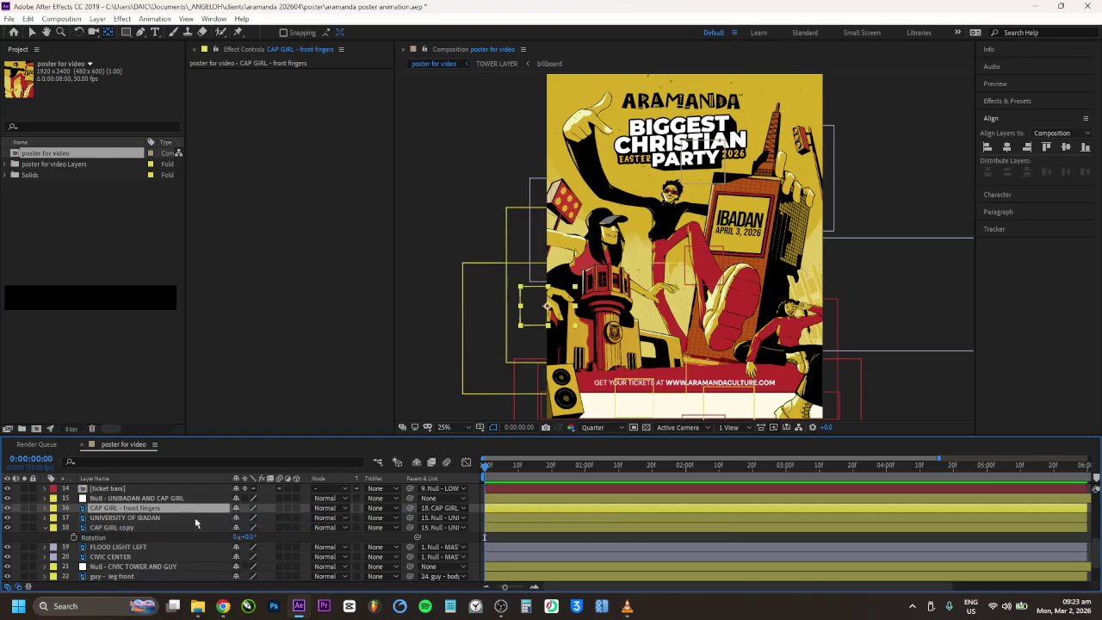
left_click_drag(241, 541, 252, 508)
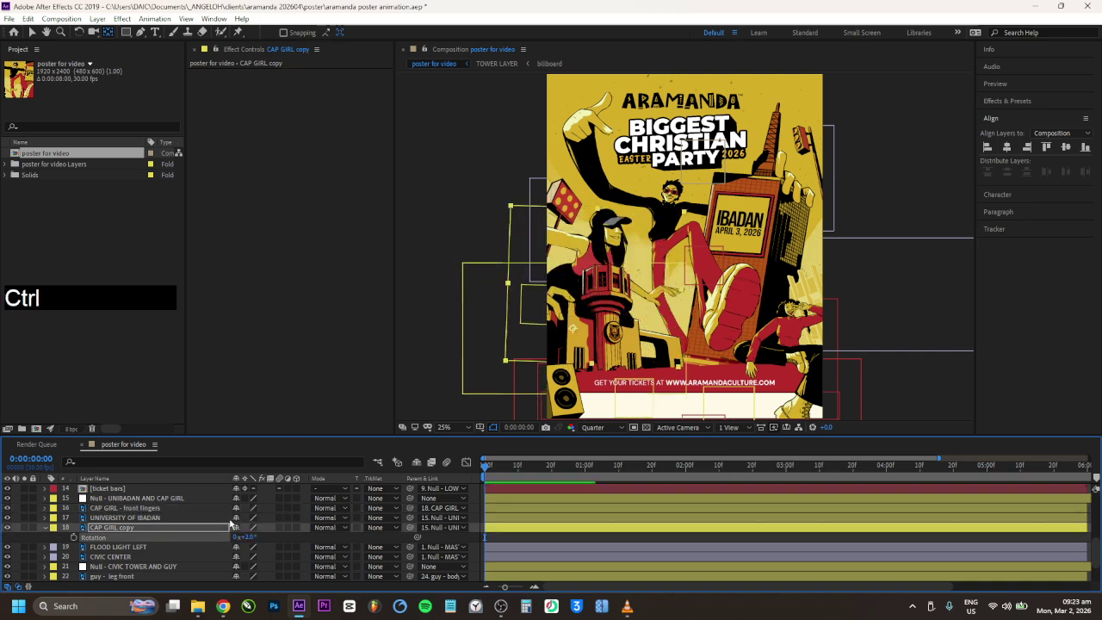
left_click(46, 531)
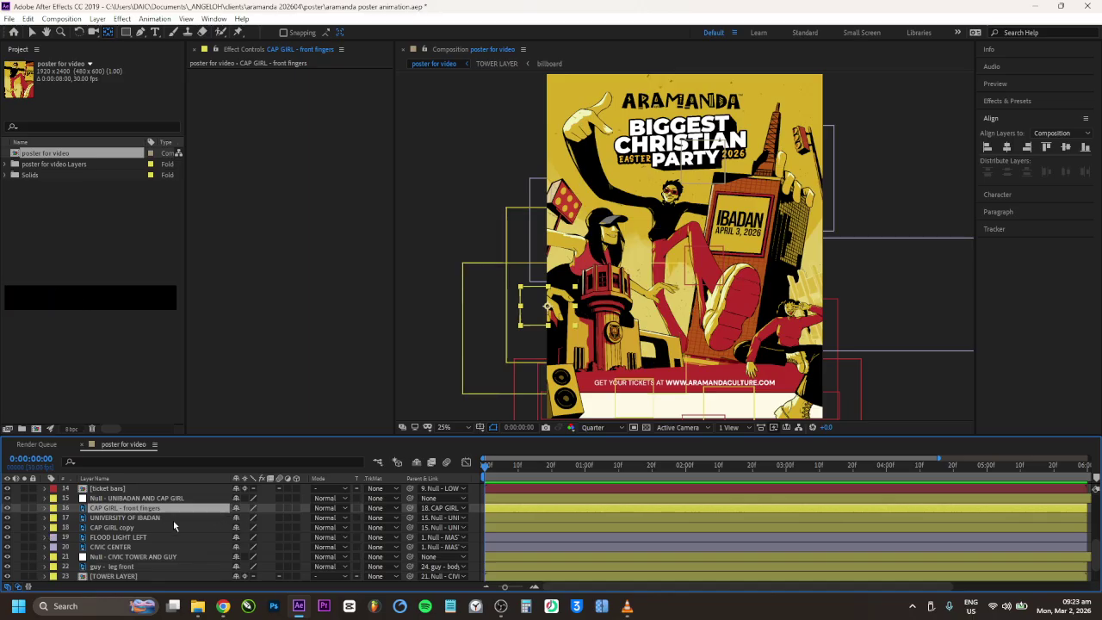
Move the UNIVERSITY OF IBADAN layer's anchor point to the base of the building, on the red ticket bar
left_click(135, 517)
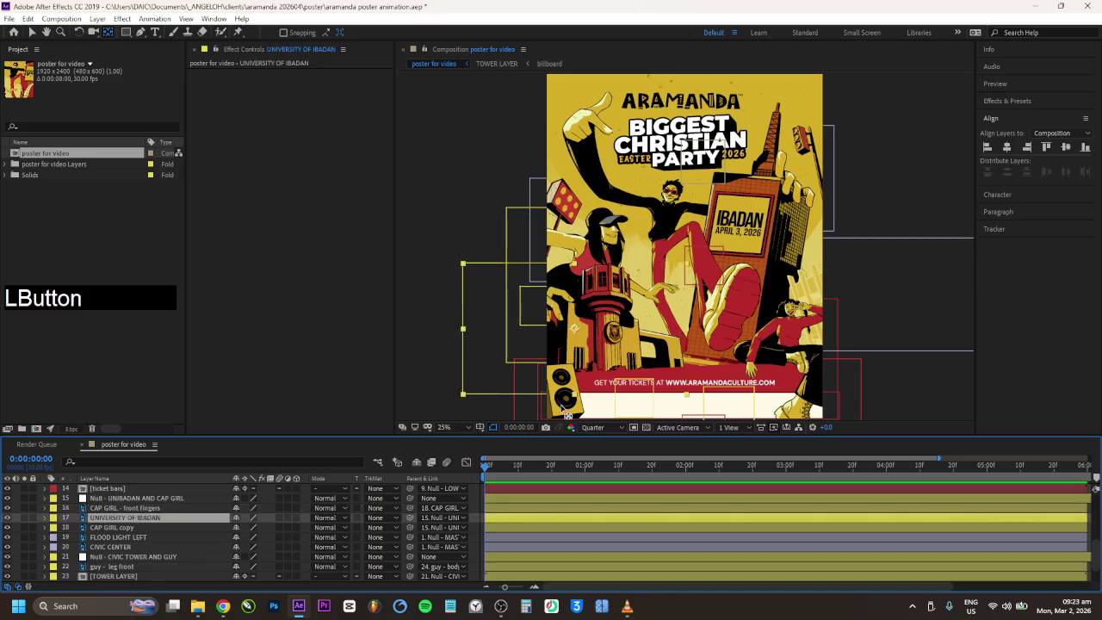
left_click(614, 370)
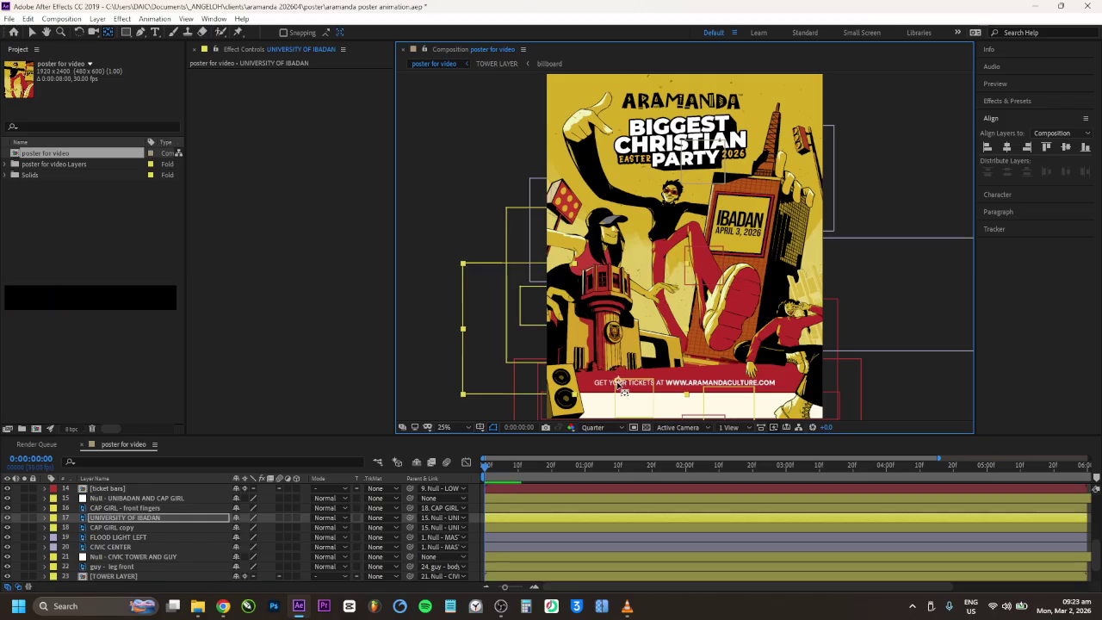
left_click(112, 500)
left_click(126, 528)
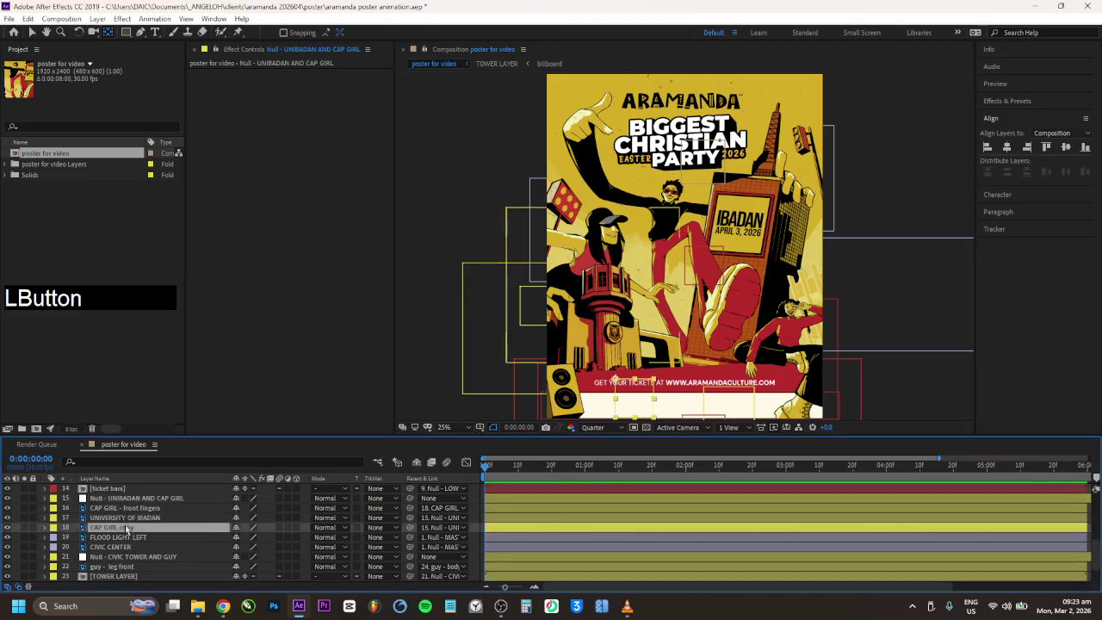
left_click(119, 509)
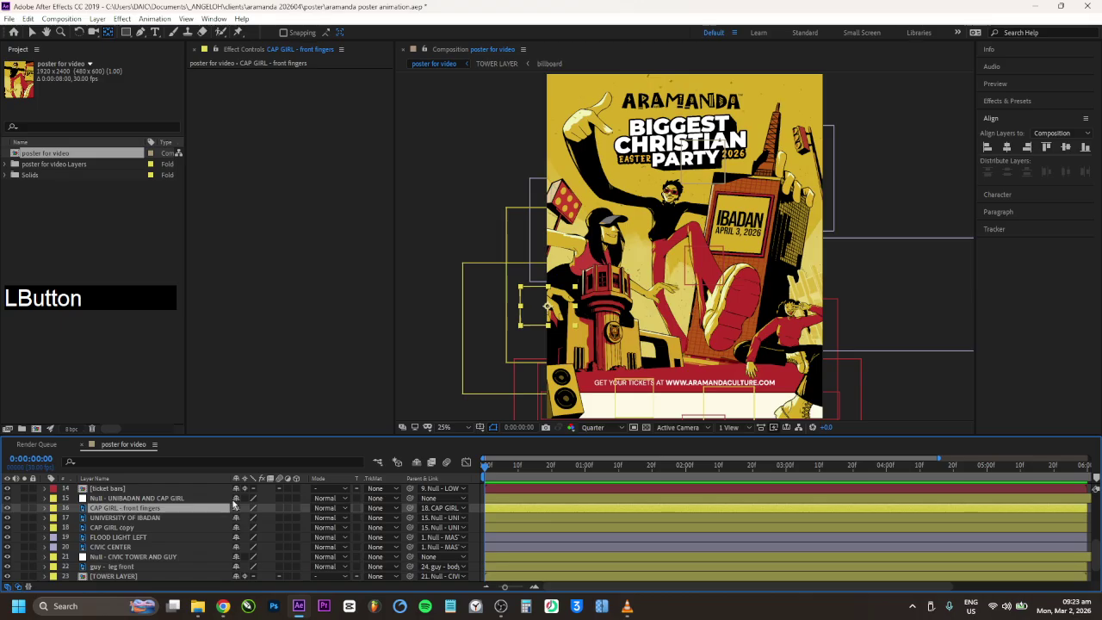
Move the SPEAKER layer's anchor point just off the poster's left edge beside the speaker, and enlarge the speaker slightly
scroll(166, 533, "up", 3)
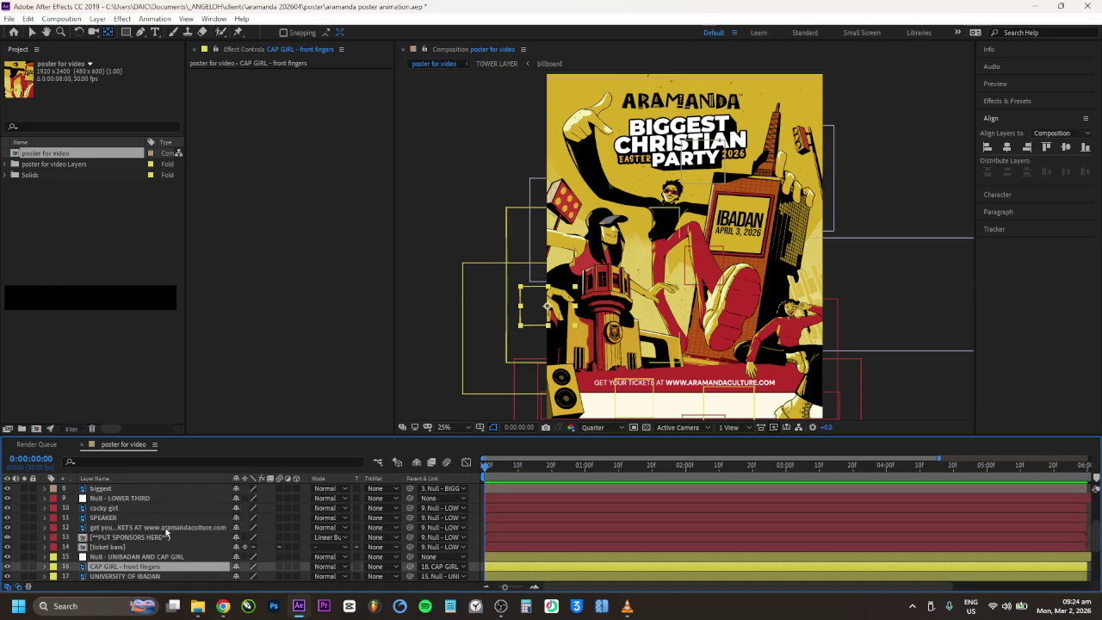
left_click(120, 548)
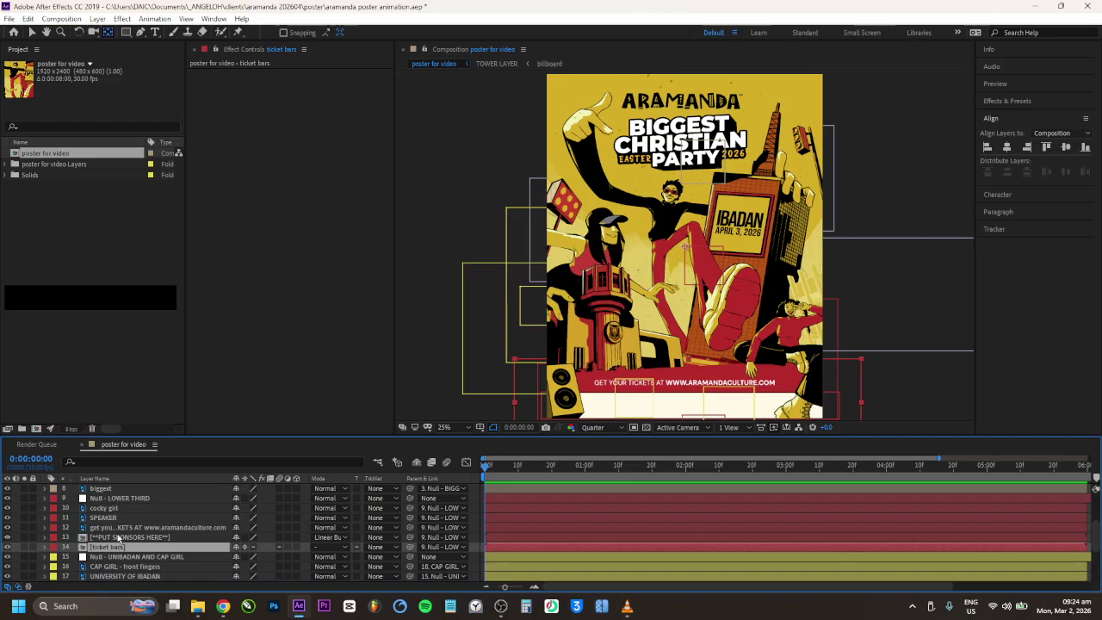
left_click(117, 537)
left_click(115, 528)
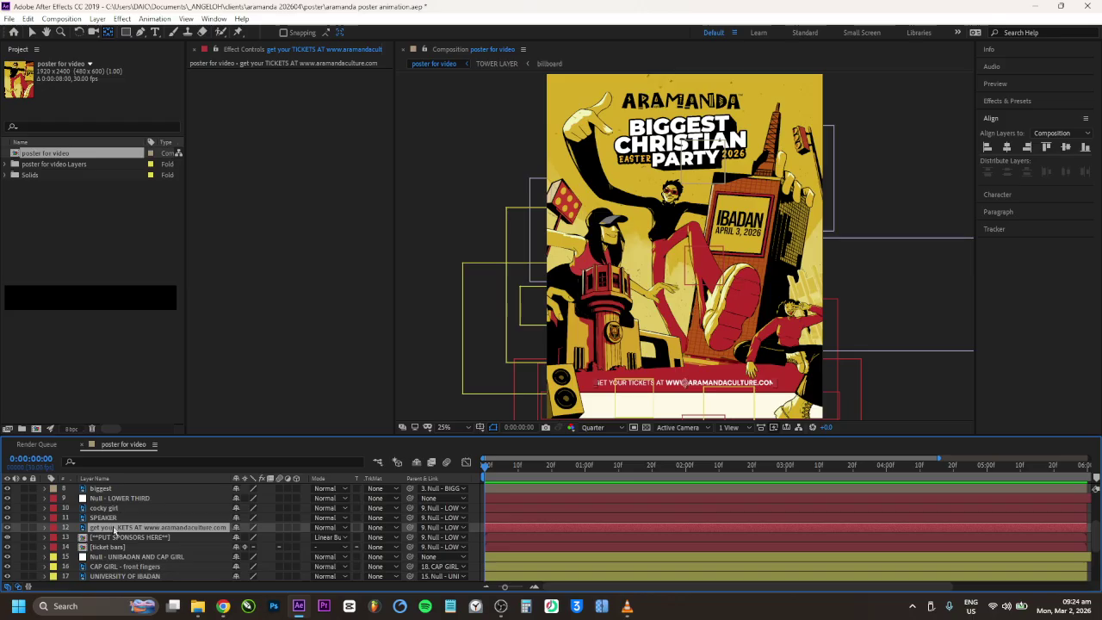
left_click(114, 519)
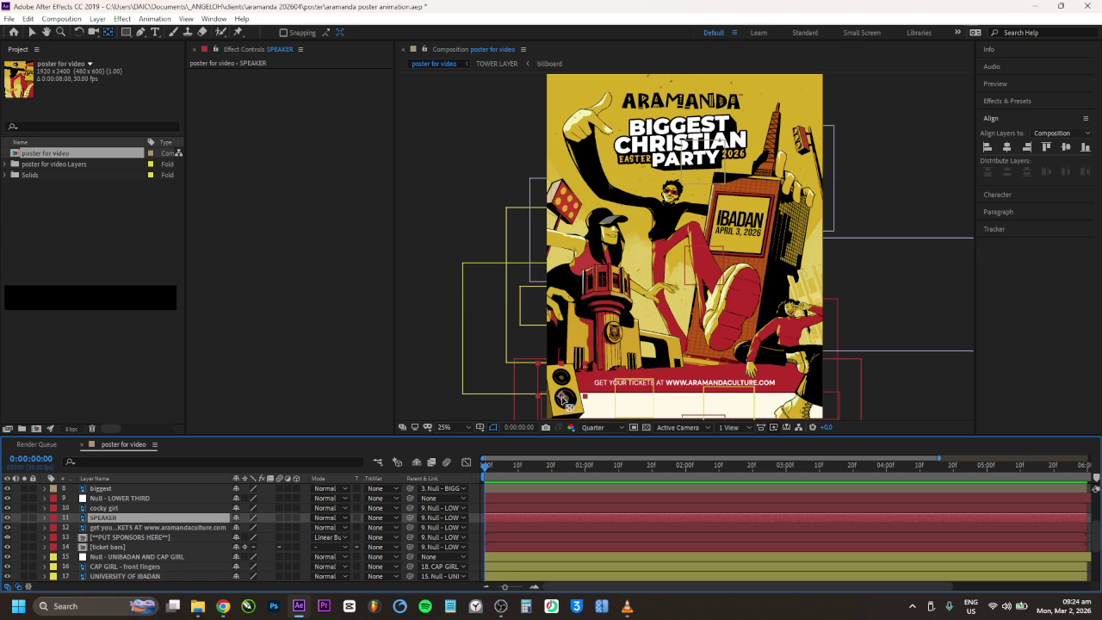
left_click(564, 402)
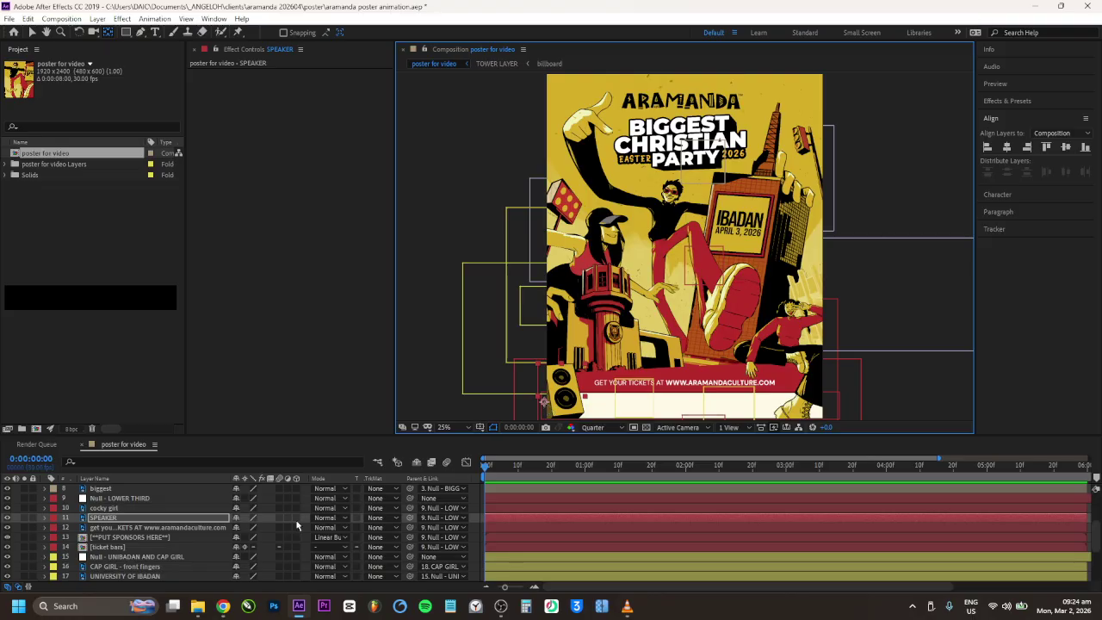
key("s")
left_click_drag(258, 527, 270, 527)
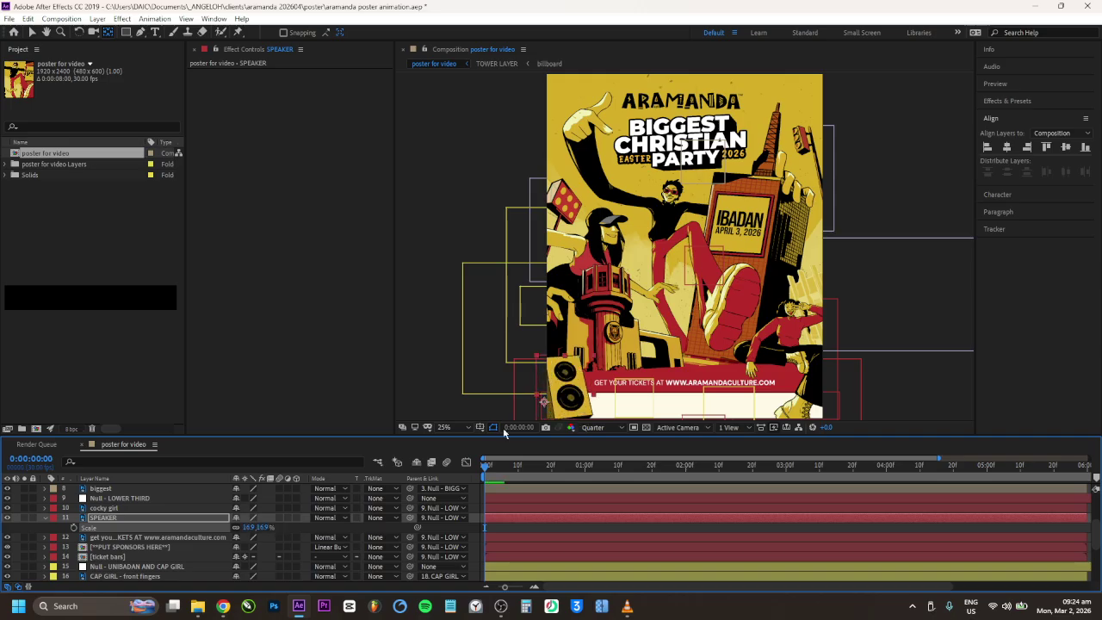
Try the speaker in front of the clock tower, undo the move, and collapse the layer's scale property
key("v")
left_click_drag(552, 396, 595, 366)
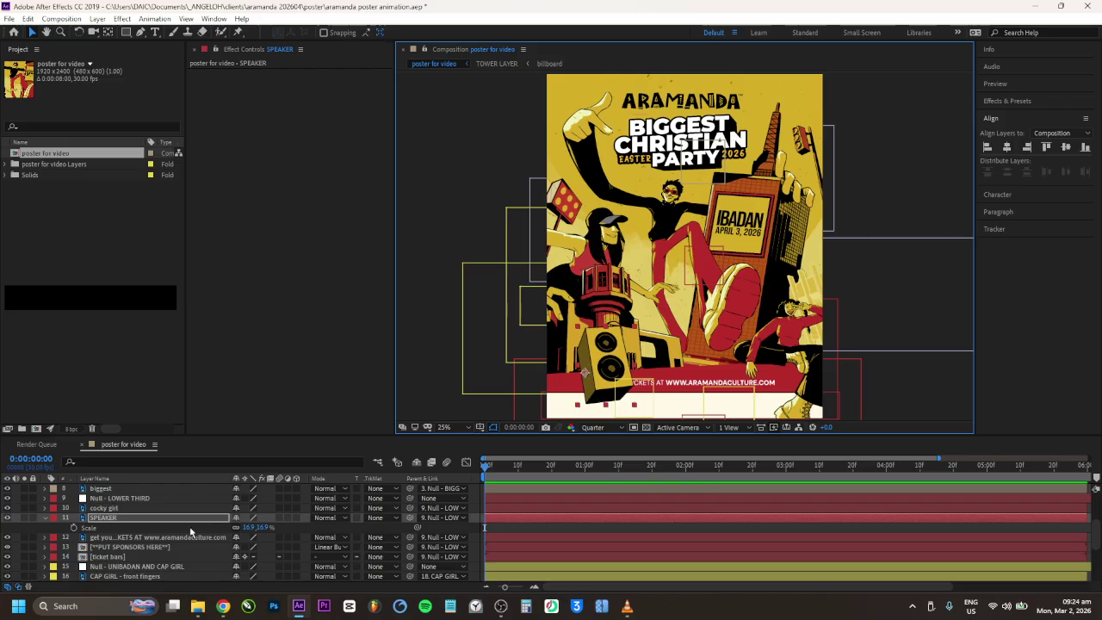
key("s")
mouse_move(263, 527)
left_mouse_down()
mouse_move(284, 527)
mouse_move(256, 531)
left_mouse_up()
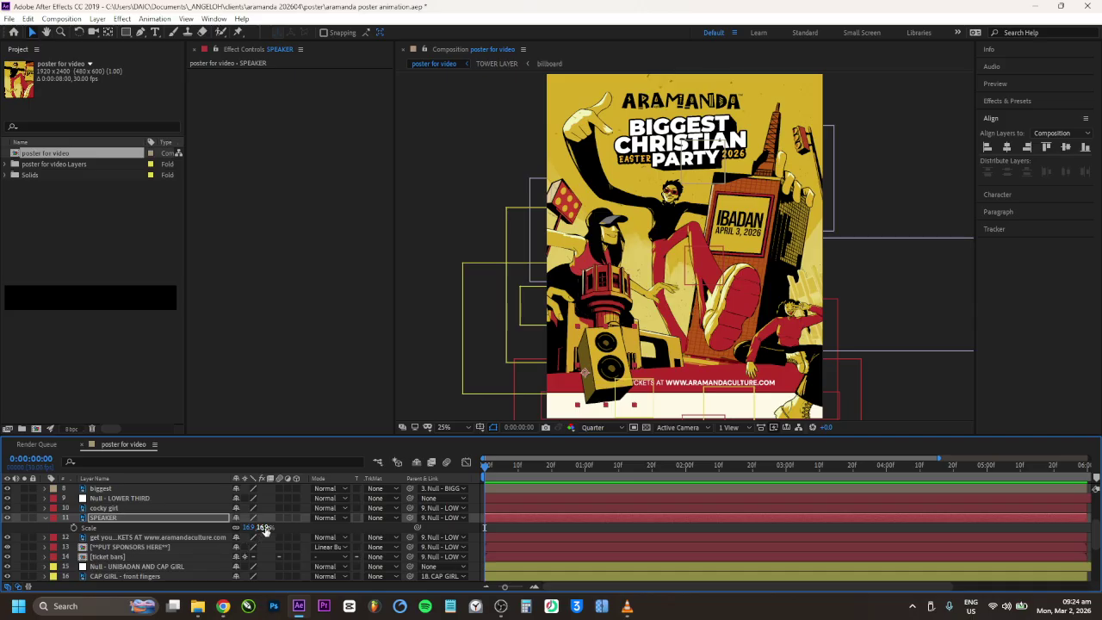
key("ctrl+z")
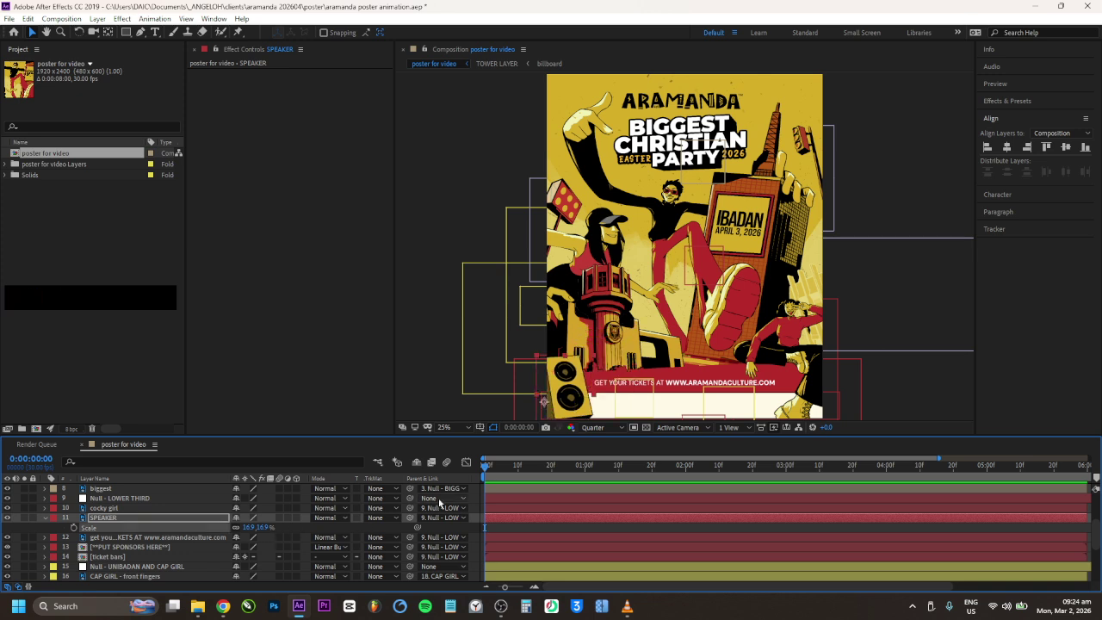
left_click(44, 517)
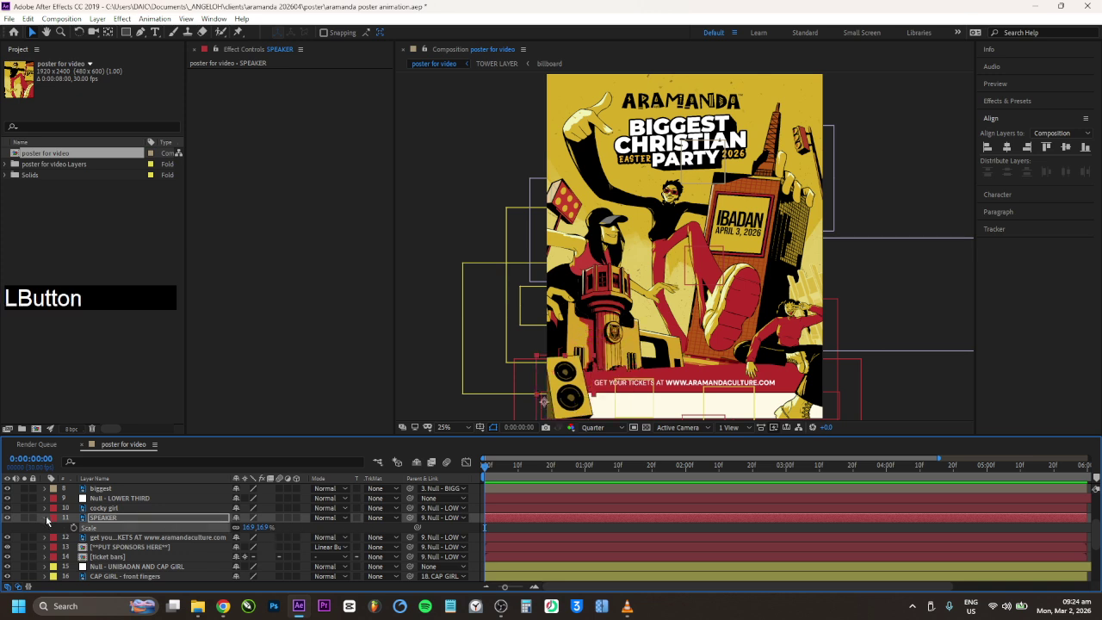
Move the cocky girl layer's anchor point up to her hip, test its rotation, and undo the rotation
left_click(112, 508)
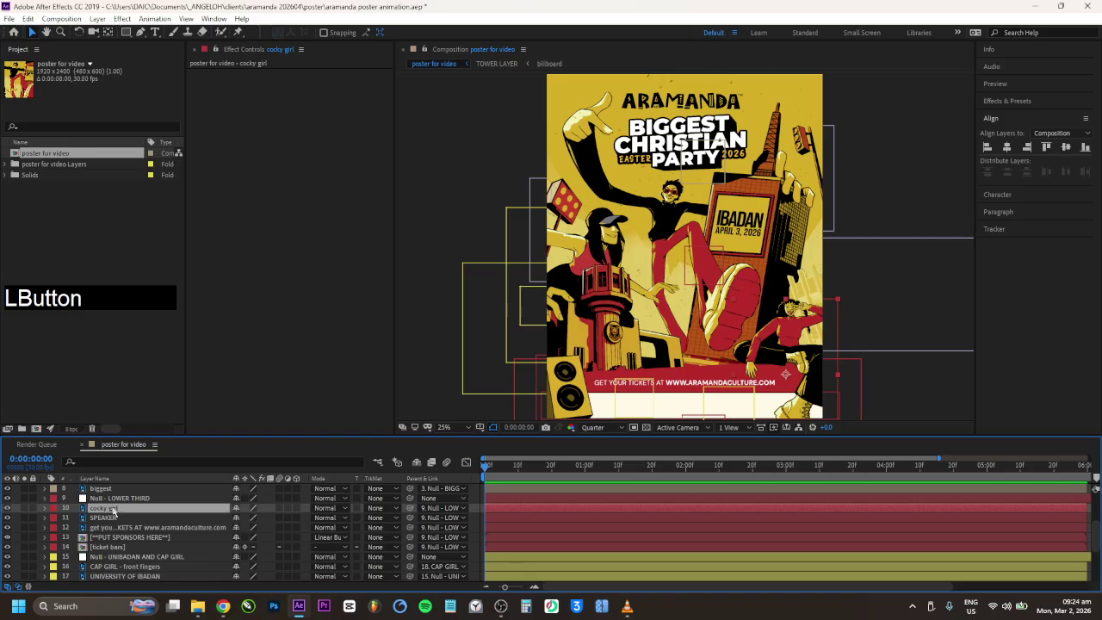
key("y")
left_click(790, 372)
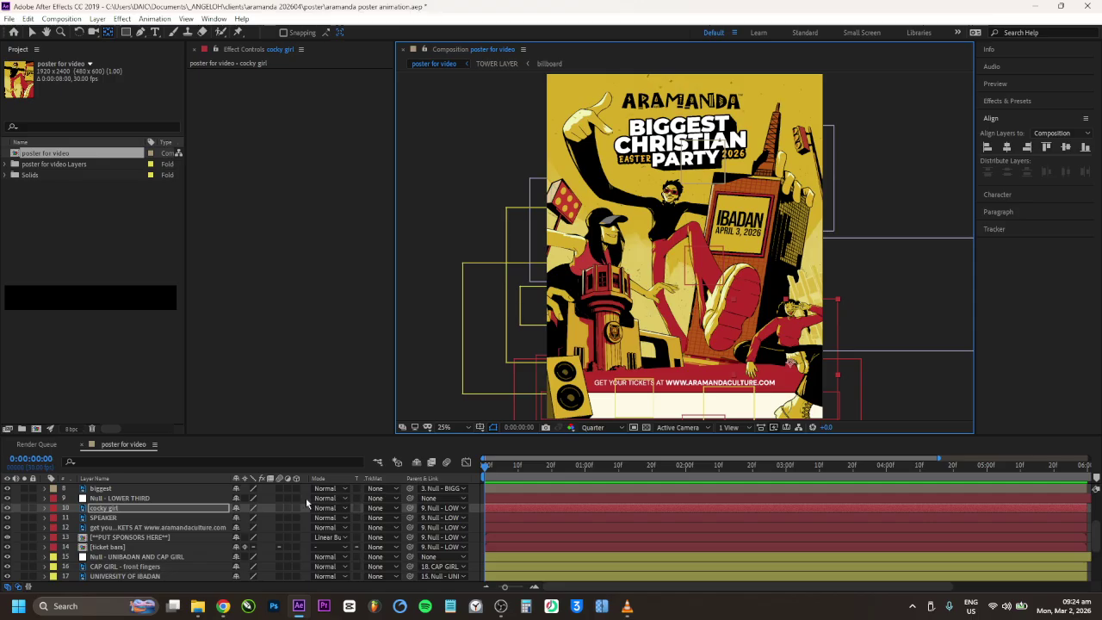
key("r")
left_click(485, 518)
left_click_drag(248, 516, 267, 514)
key("ctrl+z")
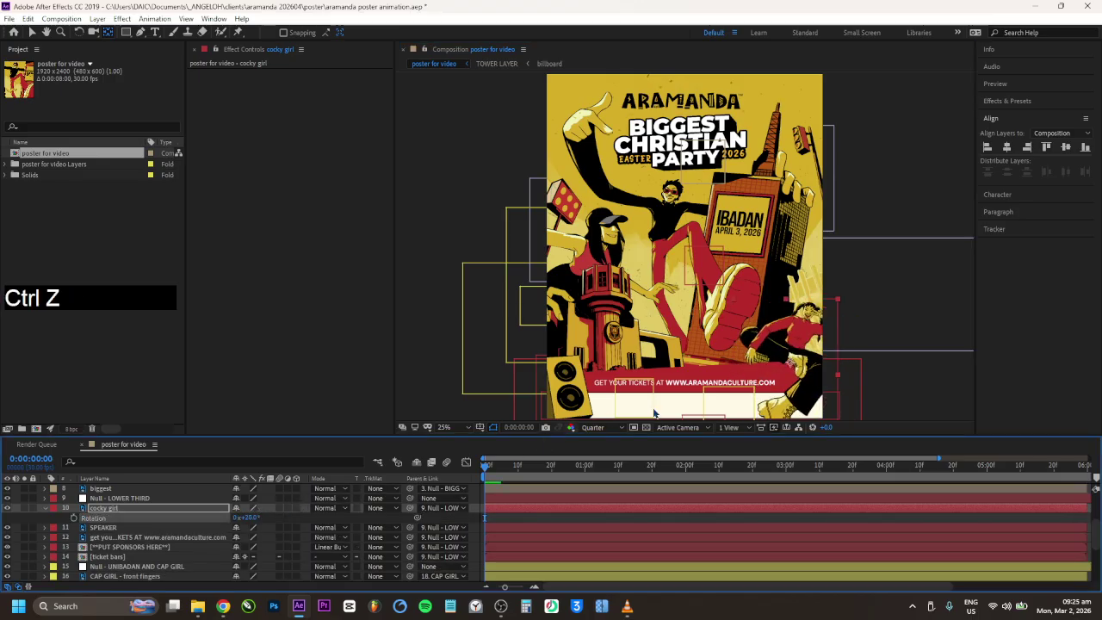
Readjust the cocky girl layer's anchor point near her hip, retest and undo the rotation, and collapse the rotation property
left_click(797, 369)
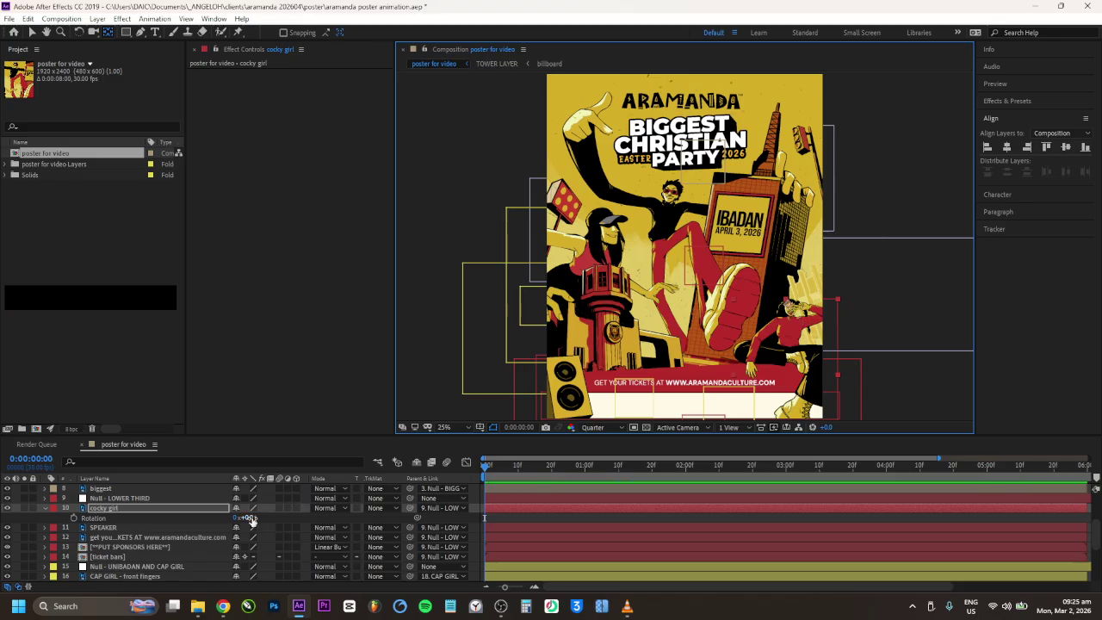
left_click_drag(250, 518, 252, 511)
key("ctrl+z")
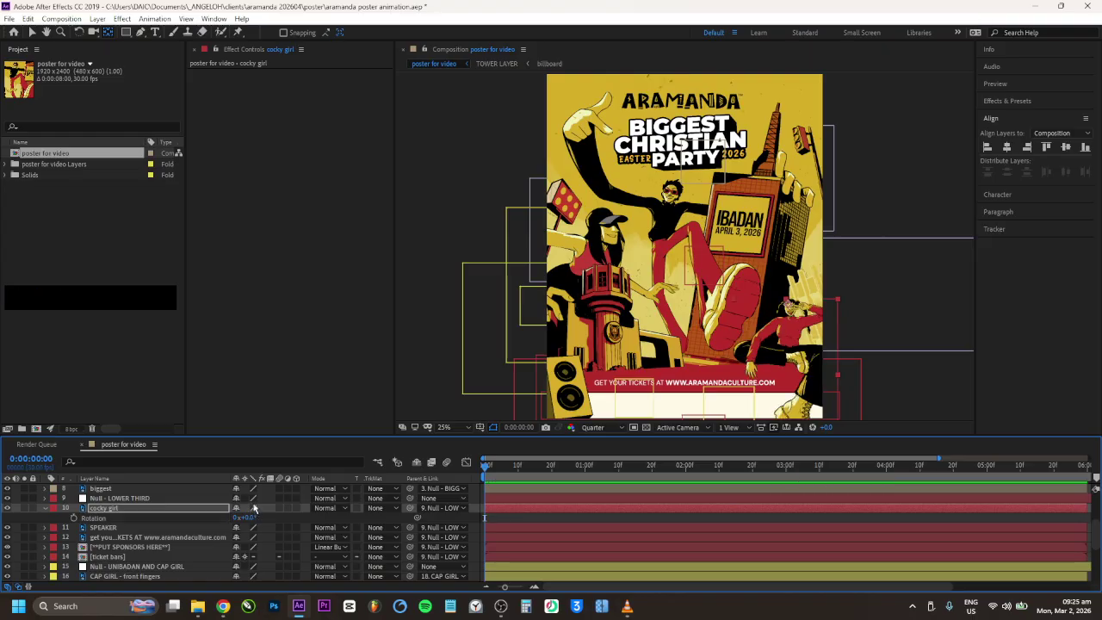
left_click(47, 509)
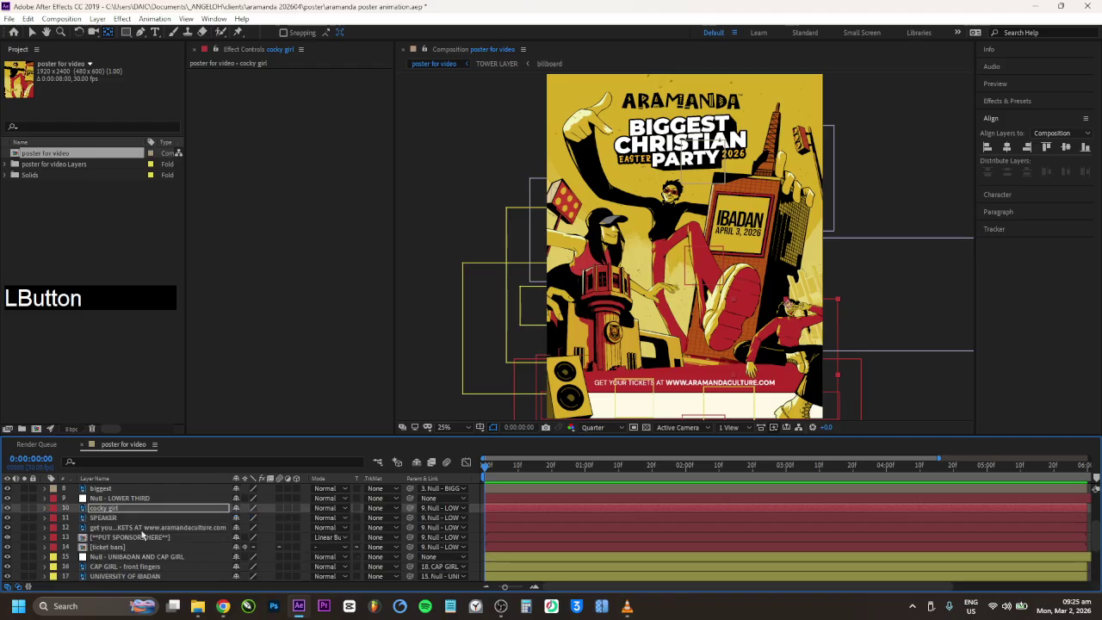
Select the biggest title layer and save the project
scroll(143, 534, "up", 2)
left_click(118, 548)
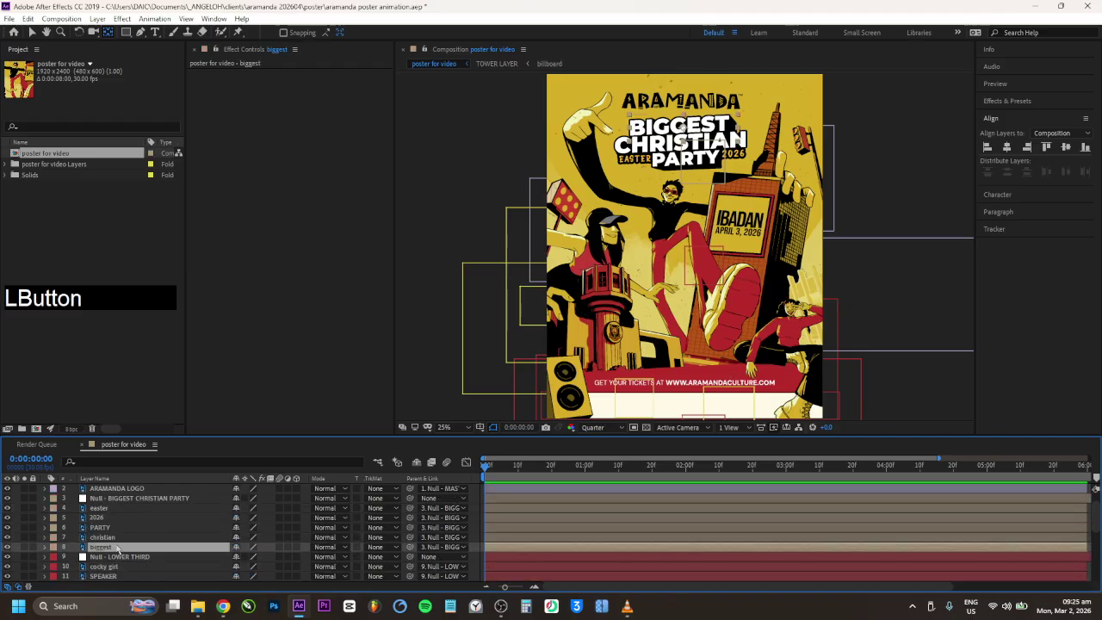
key("ctrl+s")
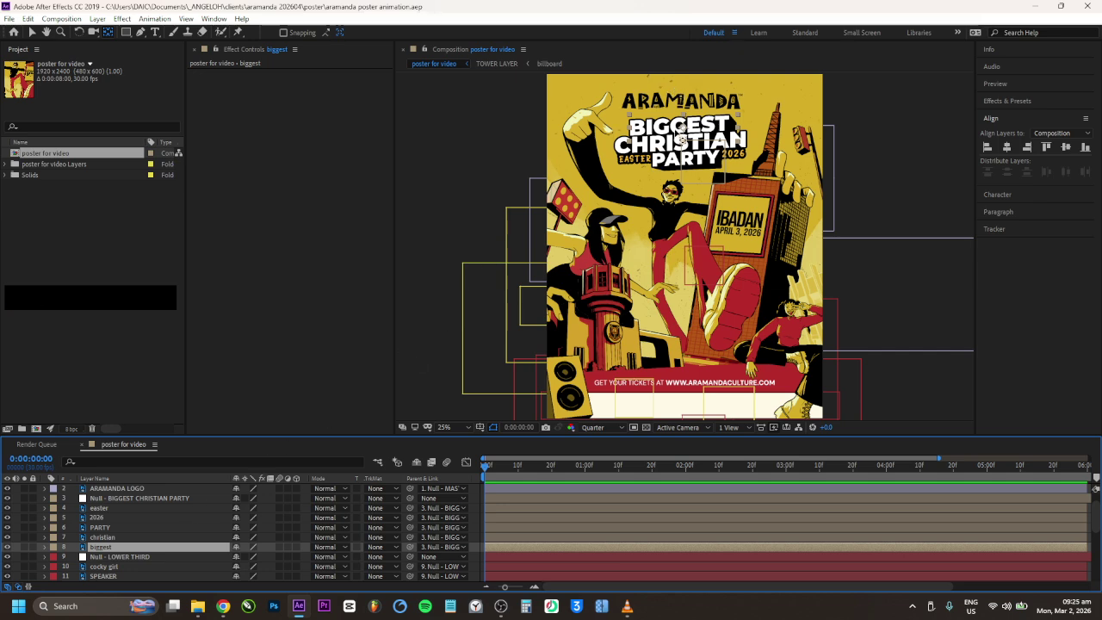
Move the biggest layer's anchor point slightly down towards the word CHRISTIAN, test its scale, and undo the scaling
scroll(684, 107, "up", 2)
left_click_drag(700, 159, 708, 348)
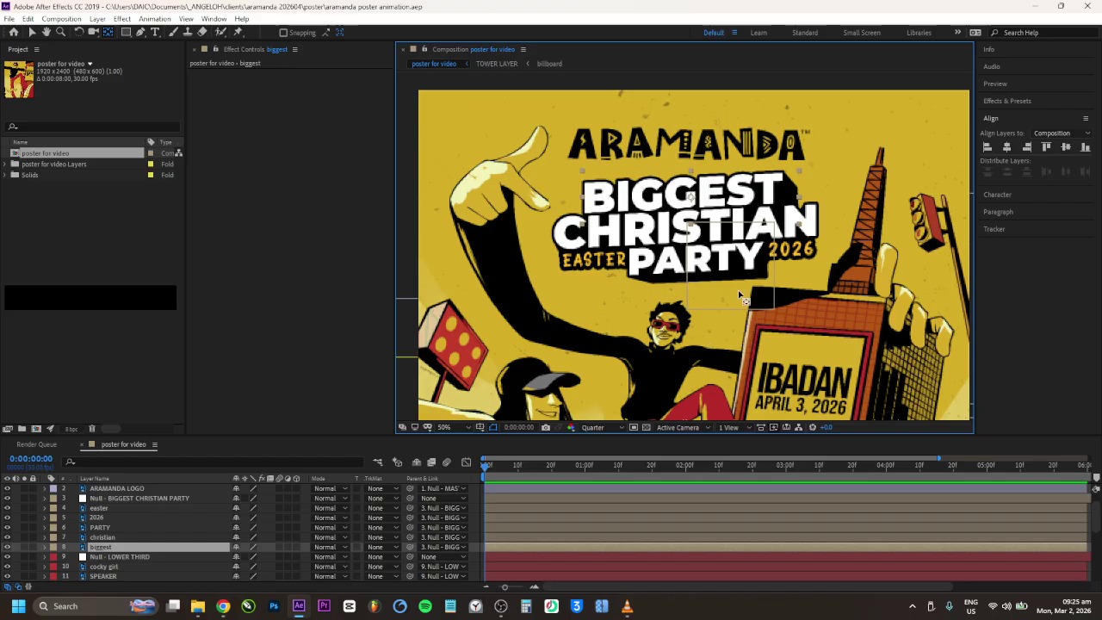
left_click(694, 199)
key("s")
left_click_drag(263, 558, 264, 561)
key("ctrl+z")
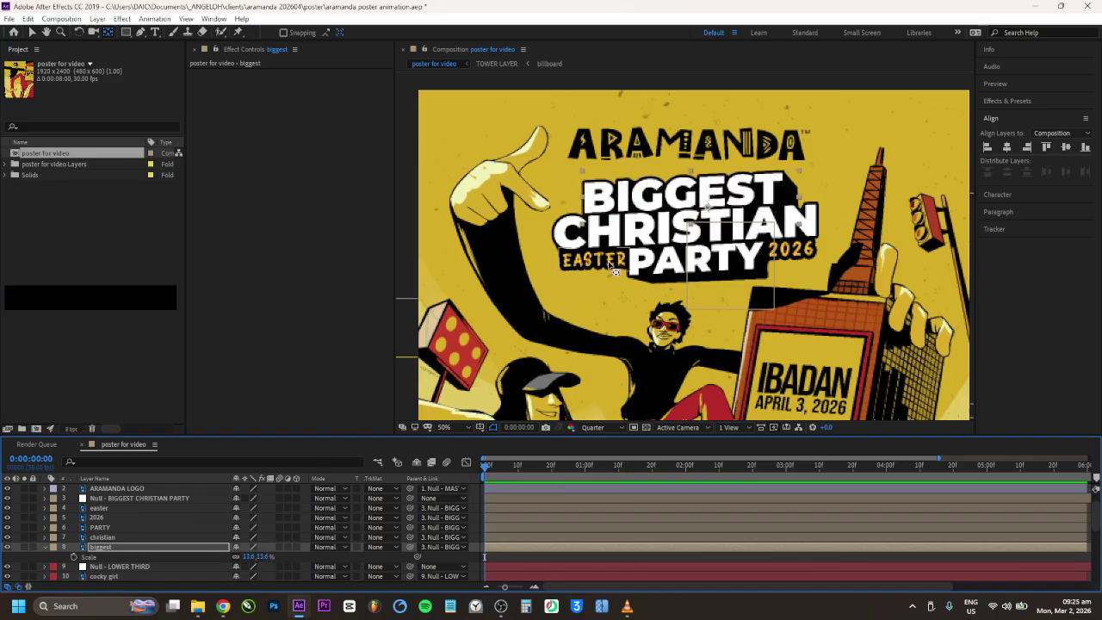
Move the biggest layer's anchor point to the lower right end of the word BIGGEST, test its scale, and undo the scaling
left_click(708, 212)
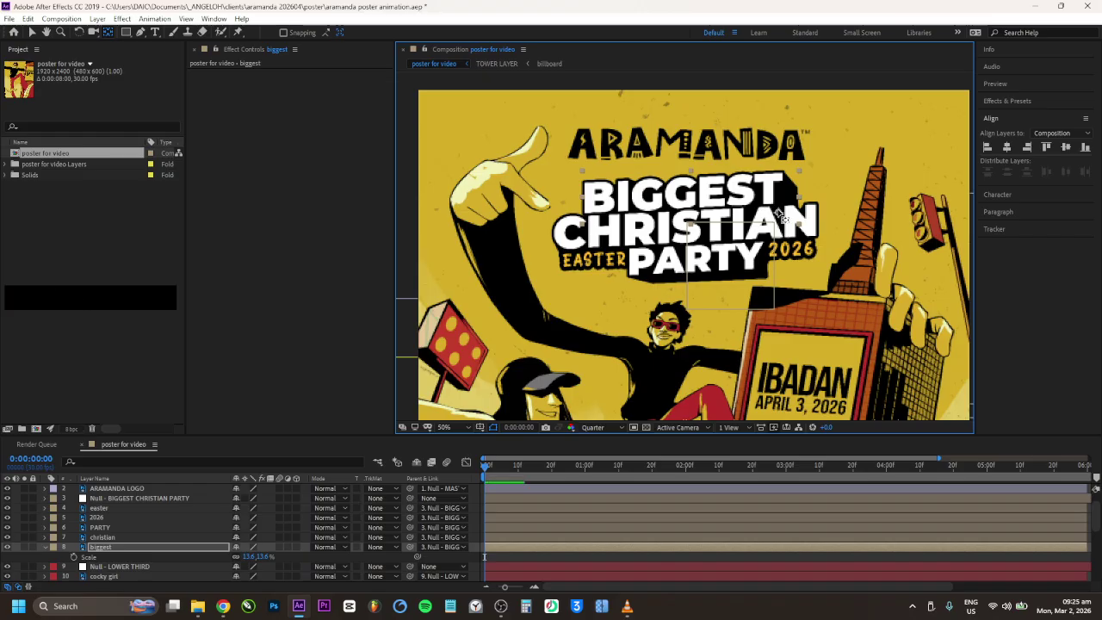
left_click_drag(263, 556, 264, 556)
key("ctrl")
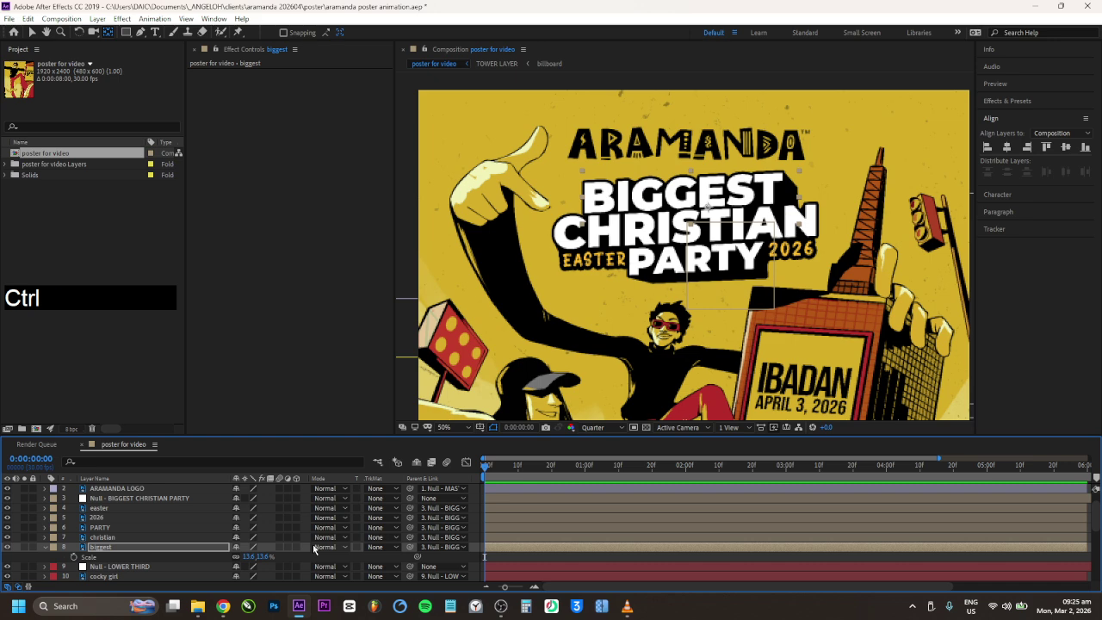
left_click(315, 547)
key("ctrl+z")
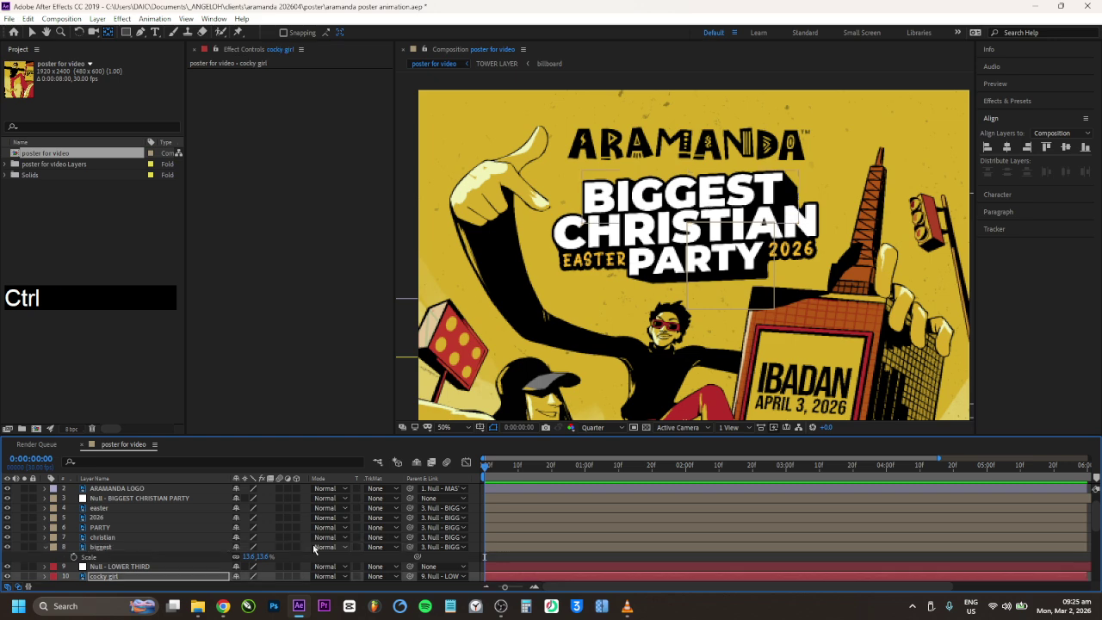
key("ctrl+shift+z")
key("ctrl+shift+z")
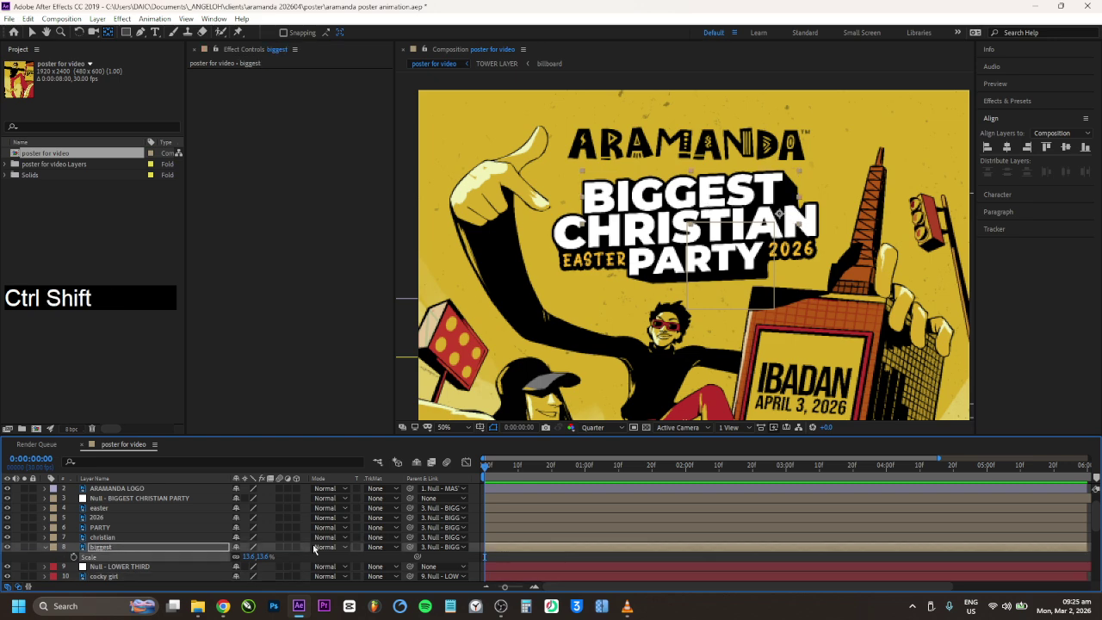
key("ctrl+shift+z")
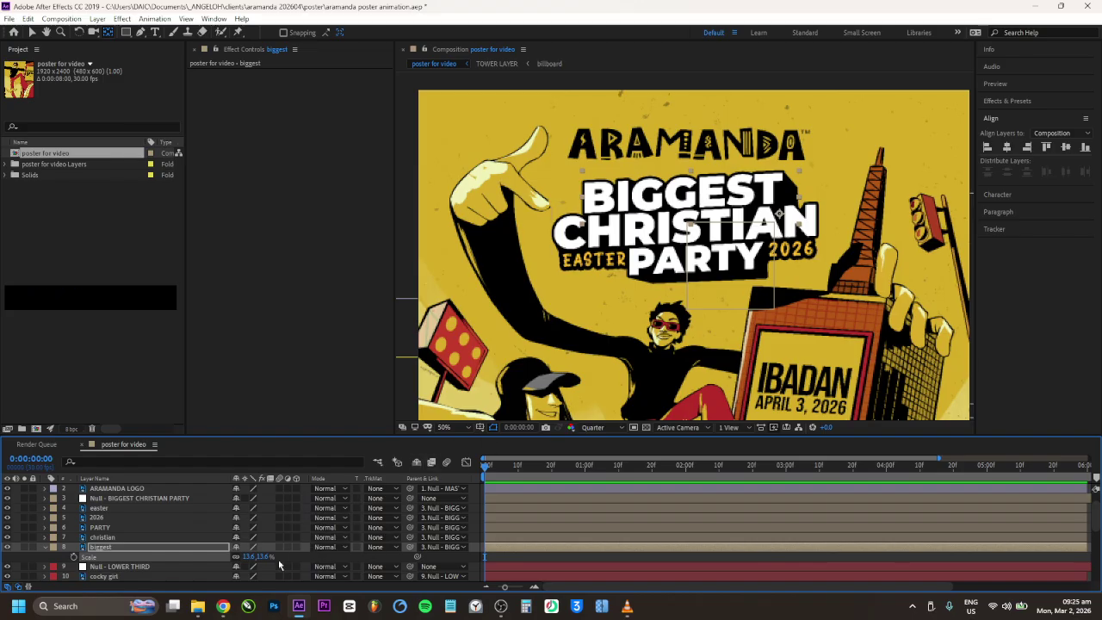
mouse_move(260, 557)
left_mouse_down()
mouse_move(293, 556)
mouse_move(258, 558)
left_mouse_up()
key("ctrl+z")
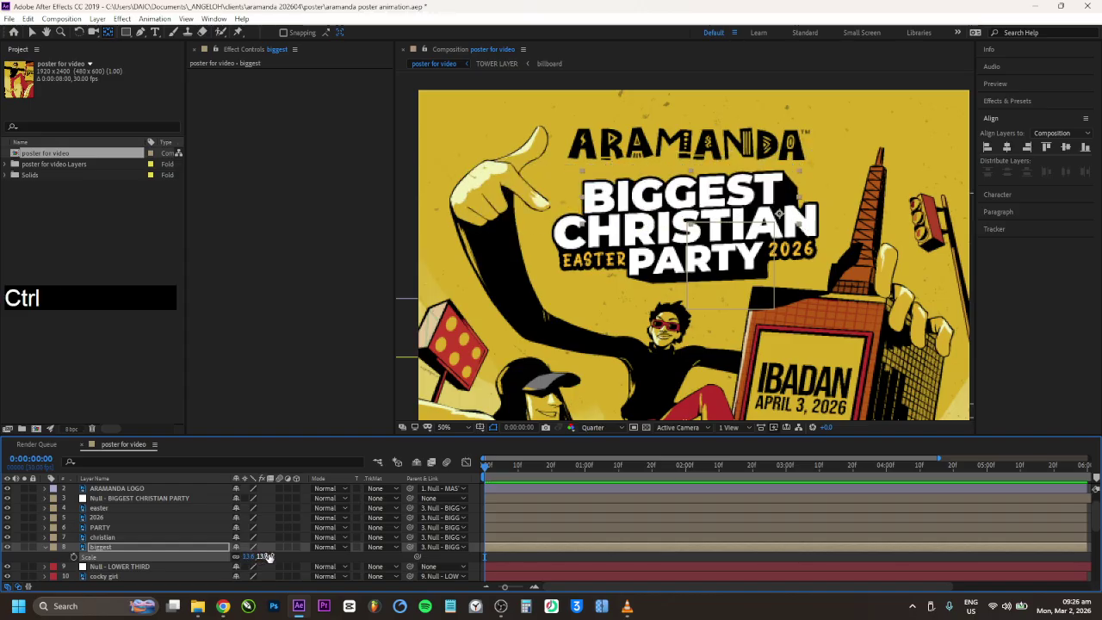
Test the christian layer's scale around its current anchor point and undo the scaling
left_click(125, 538)
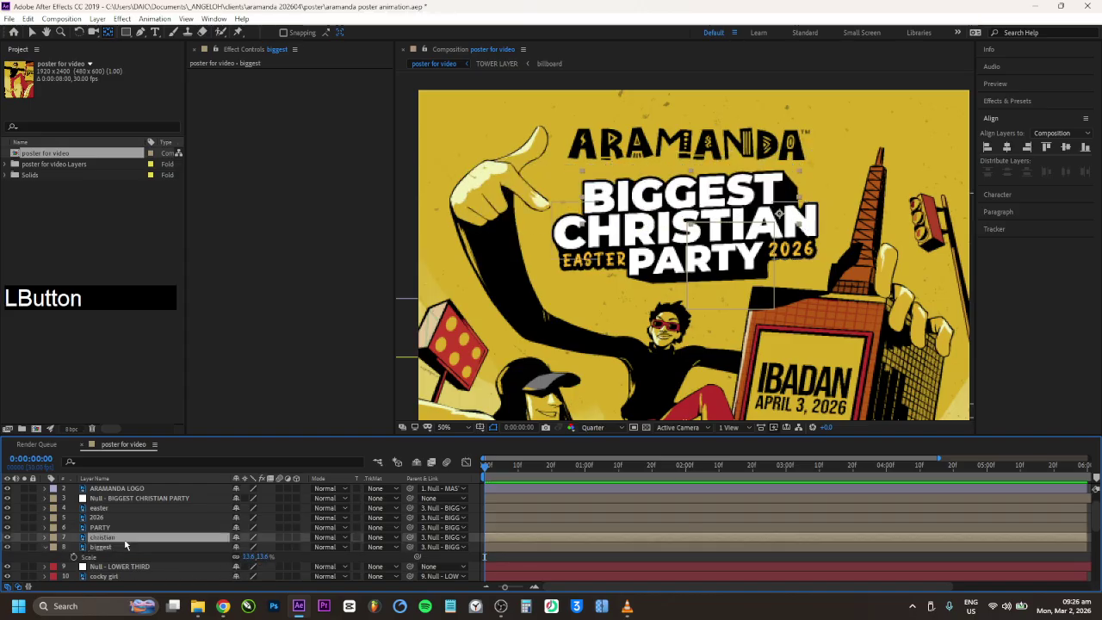
key("s")
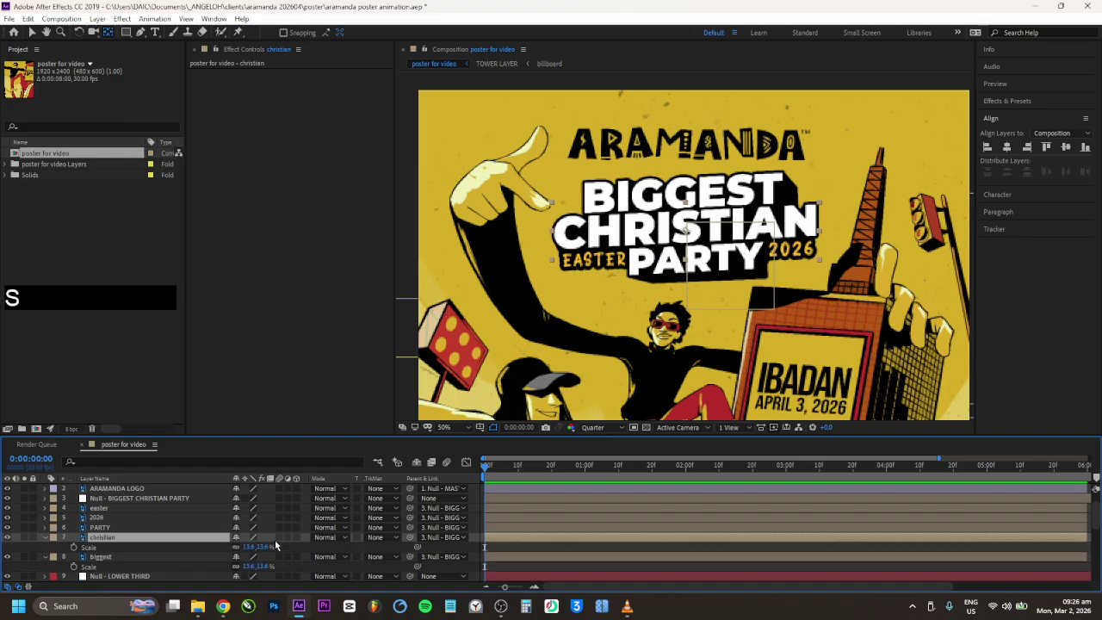
mouse_move(269, 548)
left_mouse_down()
mouse_move(226, 548)
mouse_move(262, 546)
left_mouse_up()
key("ctrl+z")
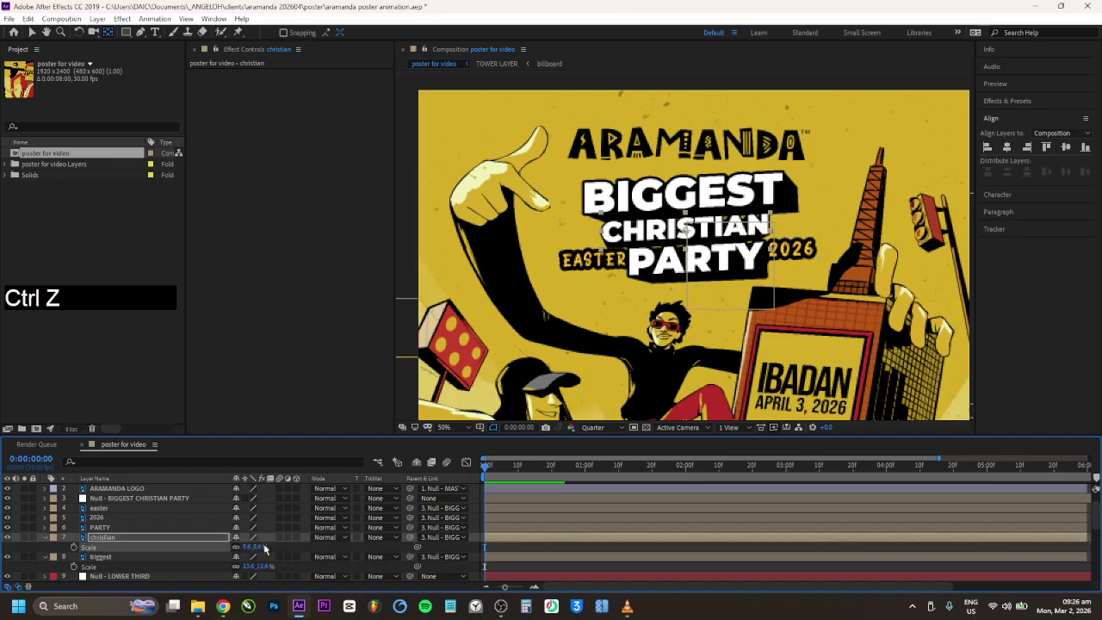
Move the PARTY layer's anchor point to just below the middle of the word, test its scale, and undo the scaling
left_click(128, 528)
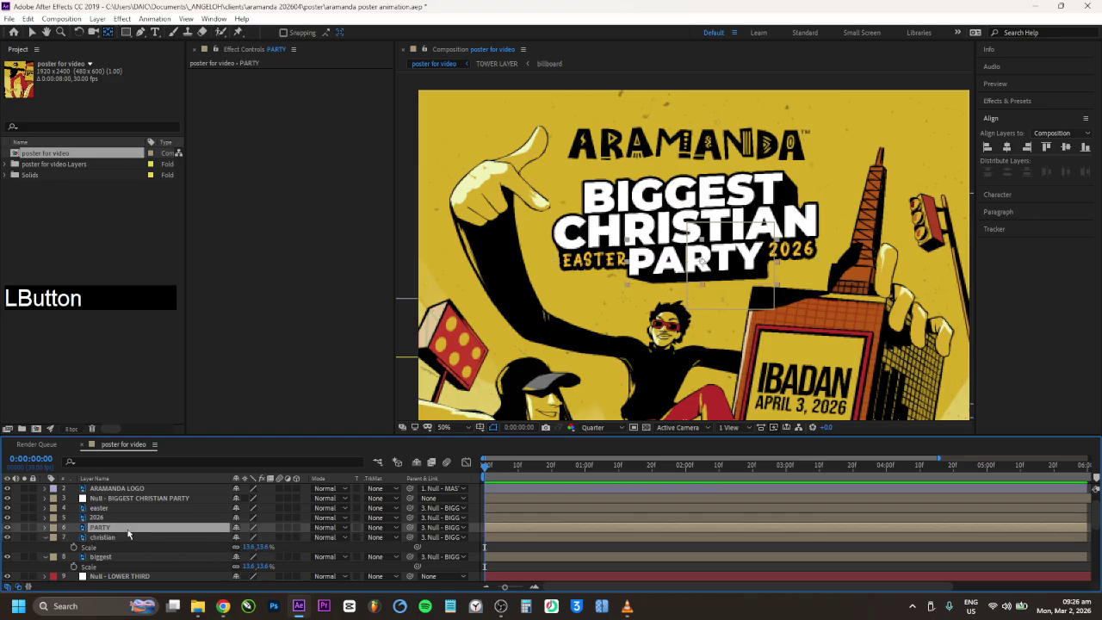
left_click(701, 266)
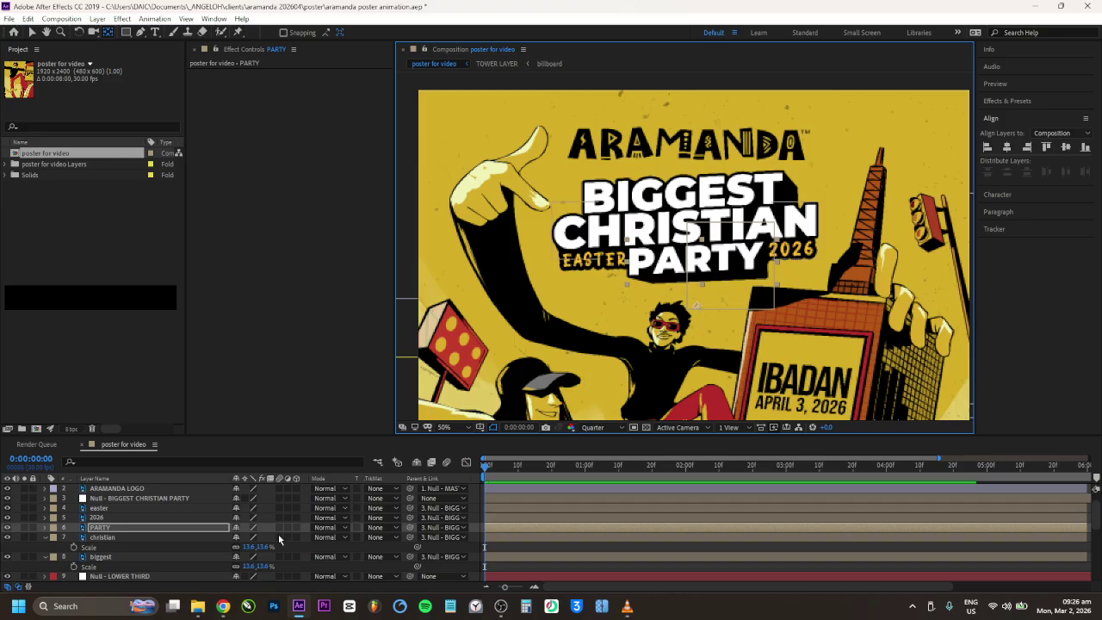
key("s")
left_click(264, 538)
left_click_drag(264, 537, 260, 539)
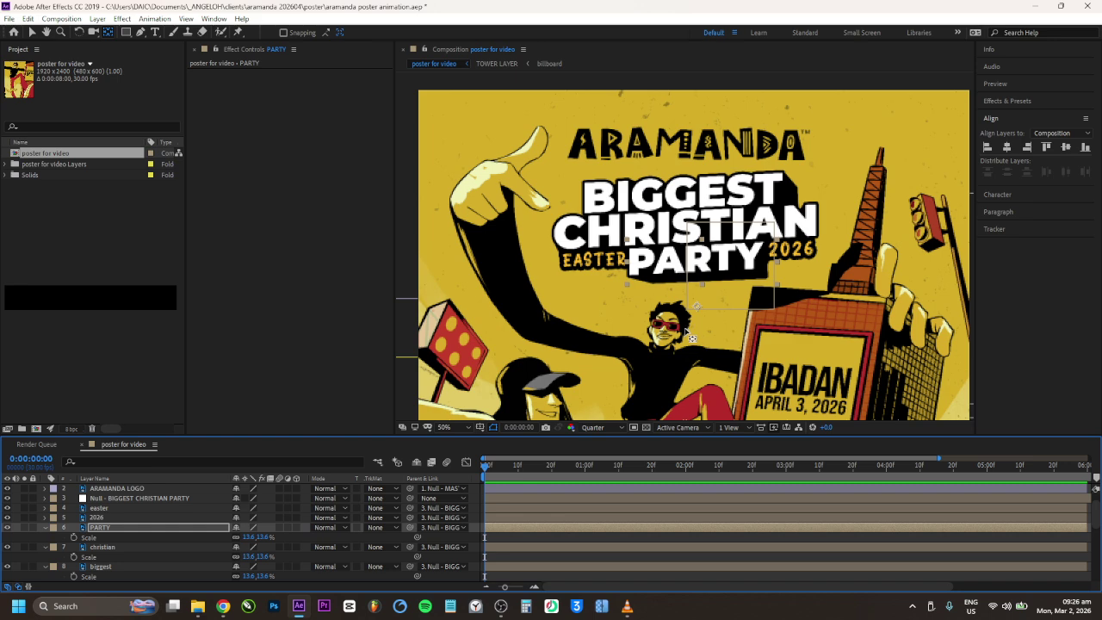
Move the PARTY layer's anchor point to the word's lower right end, test and undo its scaling, and collapse the PARTY and christian properties
key("y")
left_click_drag(699, 309, 745, 280)
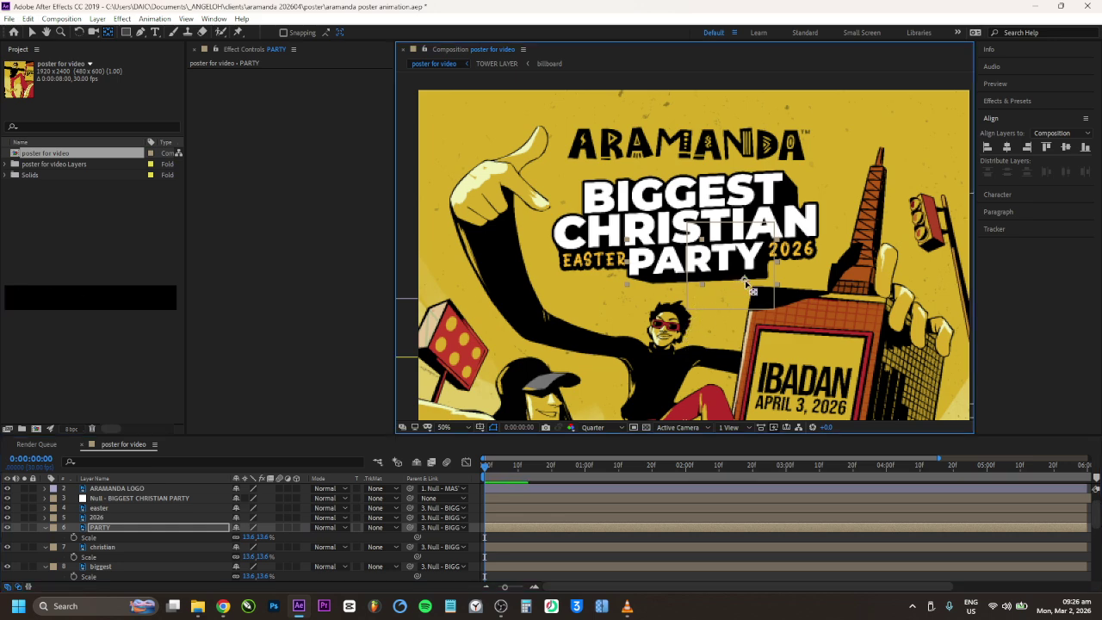
left_click_drag(264, 537, 303, 555)
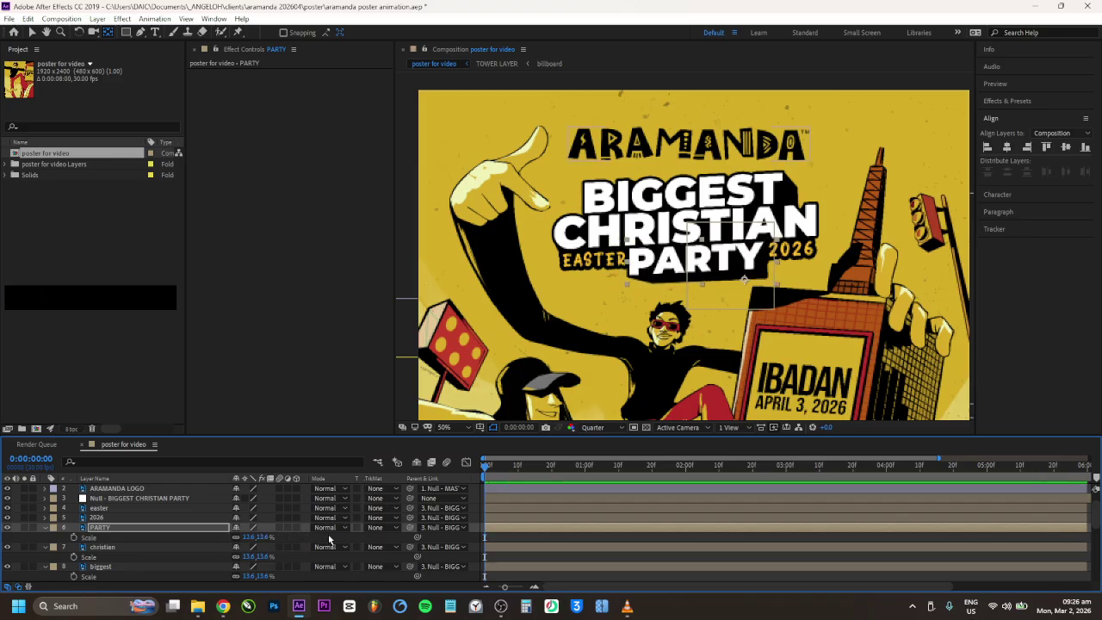
left_click(47, 527)
left_click(42, 537)
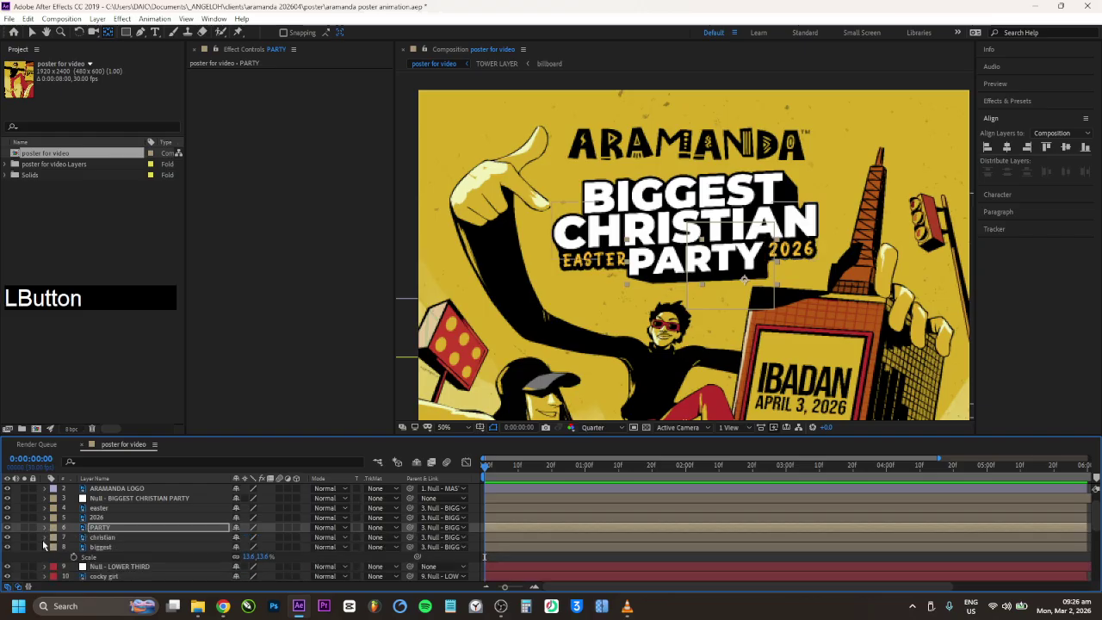
Reorder the easter layer so it sits directly below the PARTY layer and above christian
left_click(59, 527)
left_click(46, 518)
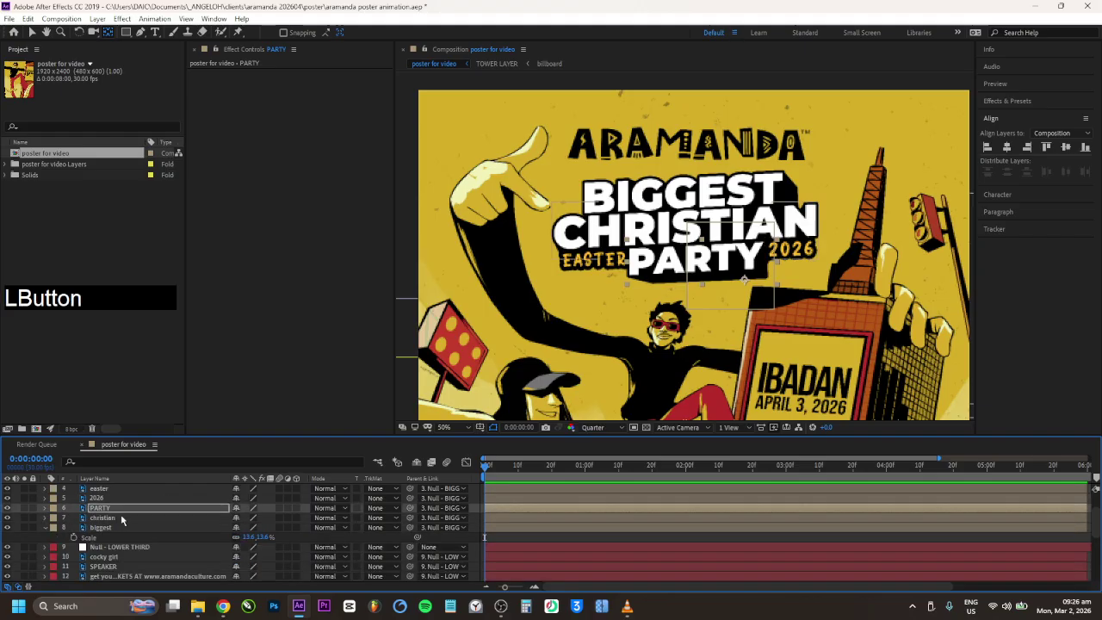
left_click(99, 518)
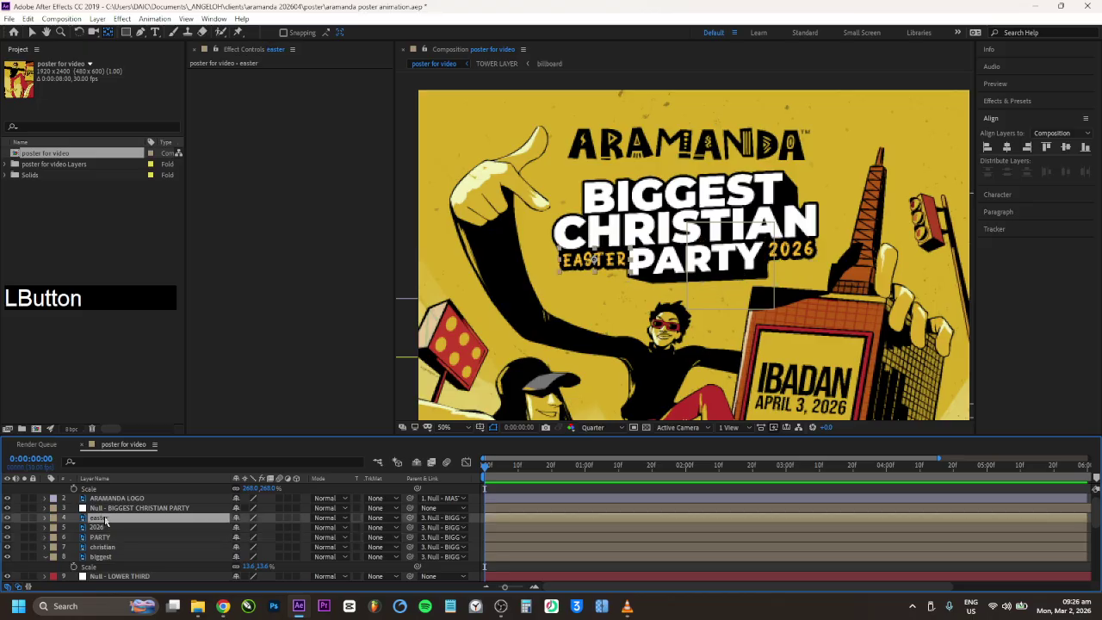
left_click_drag(104, 520, 105, 542)
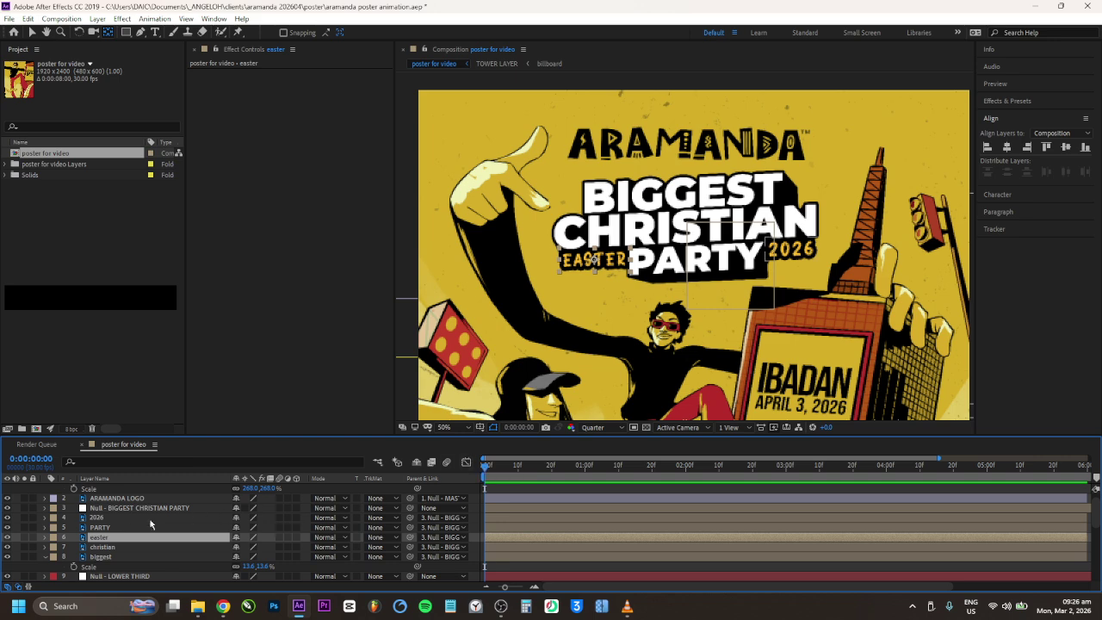
Nudge the 2026 layer slightly left towards the word PARTY and deselect it
left_click(121, 518)
key("v")
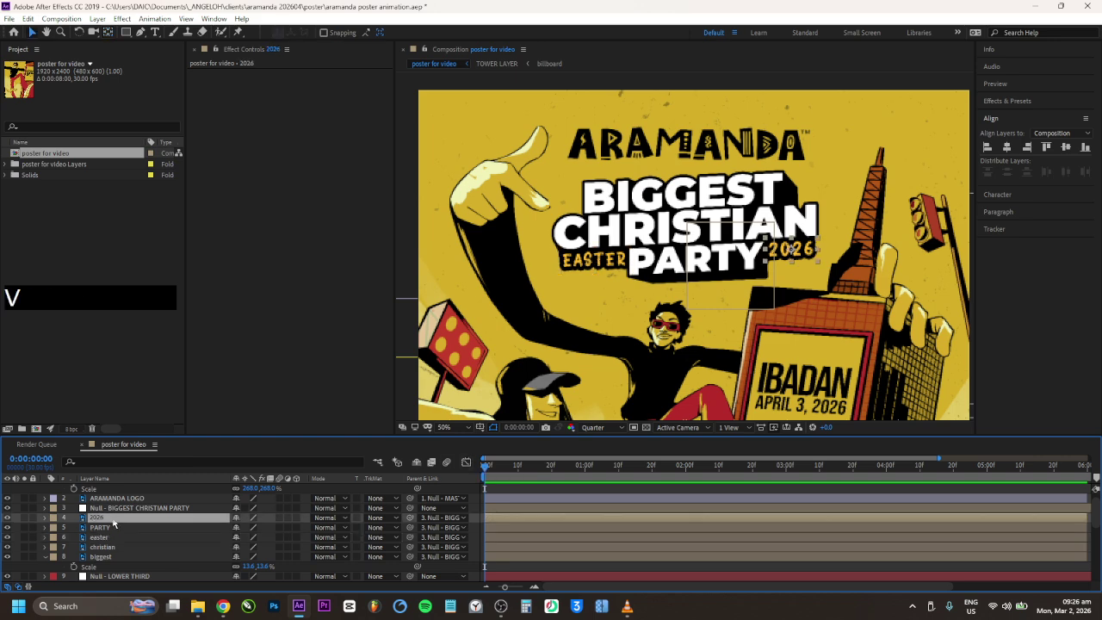
key("Left")
key("Left")
key("Left")
key("Left")
key("Right")
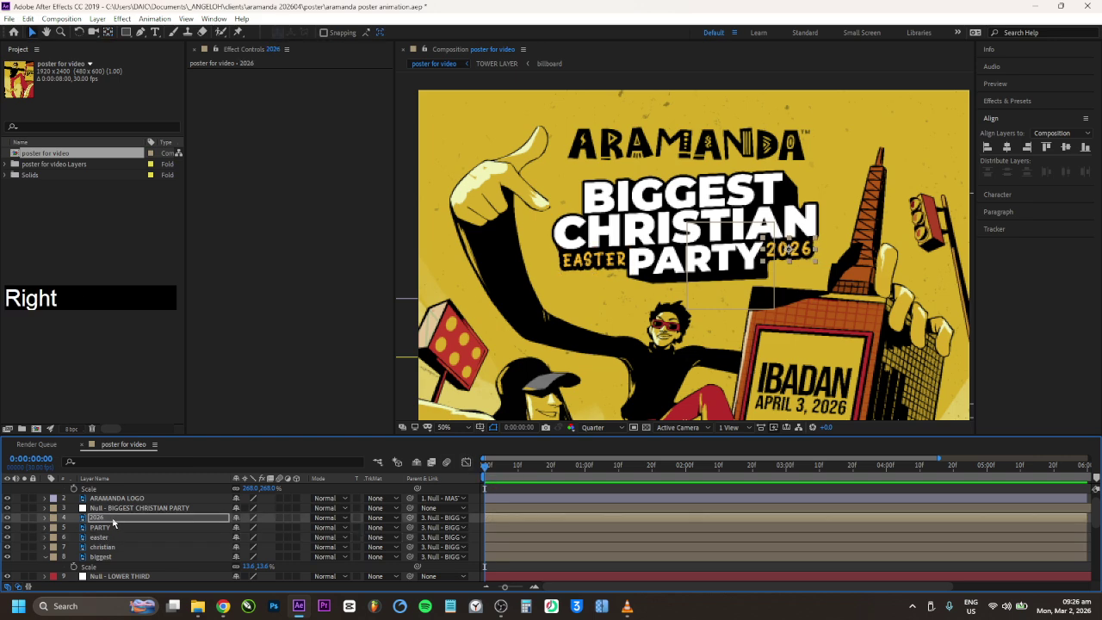
left_click(603, 354)
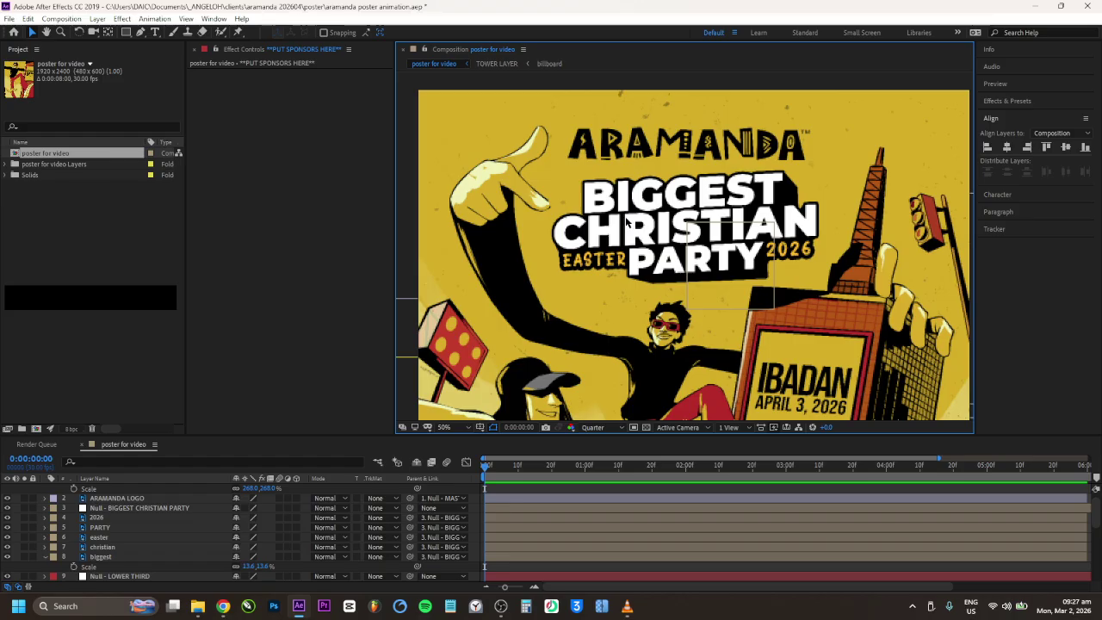
Check the anchor points of the PARTY, 2026, easter, christian and biggest layers in turn, and collapse the biggest layer's scale property
left_click(97, 509)
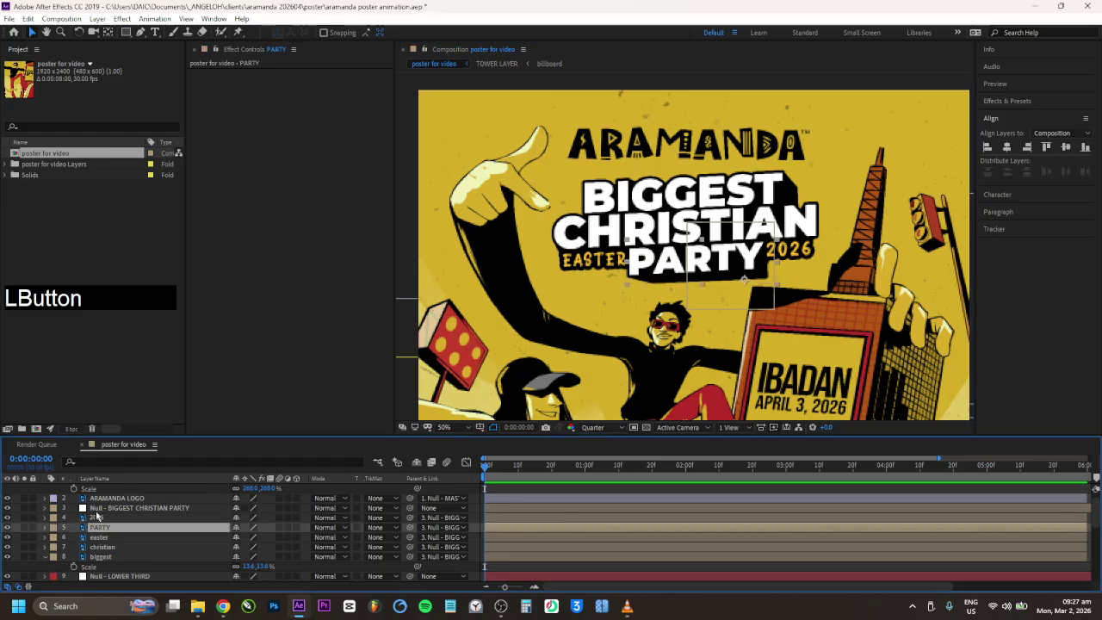
left_click(99, 519)
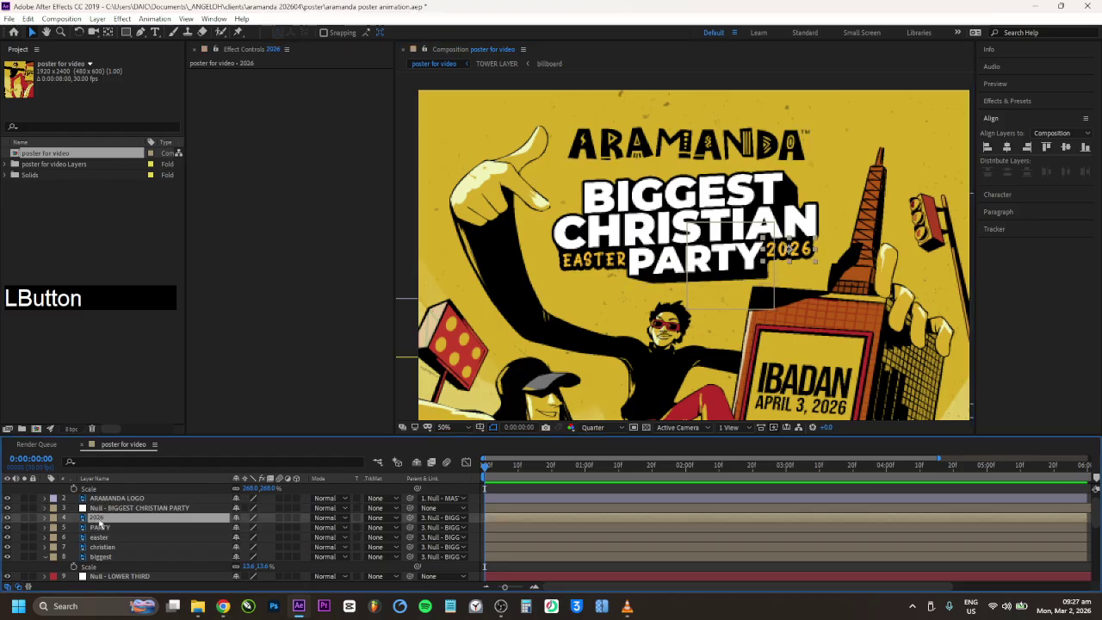
left_click(104, 537)
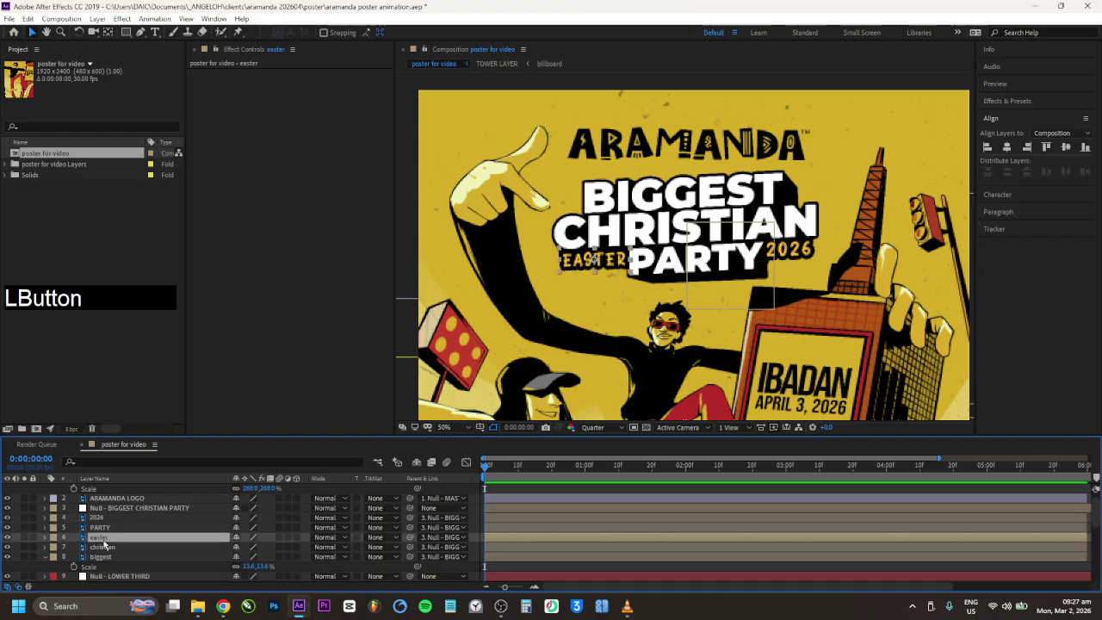
left_click(102, 547)
left_click(101, 557)
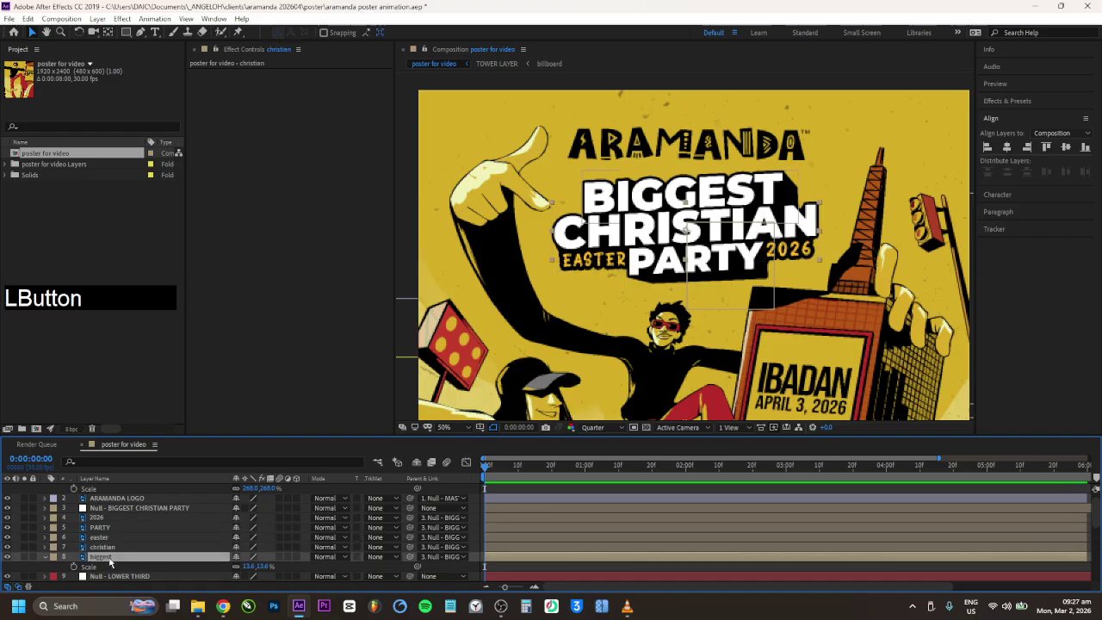
left_click(46, 557)
scroll(178, 526, "up", 1)
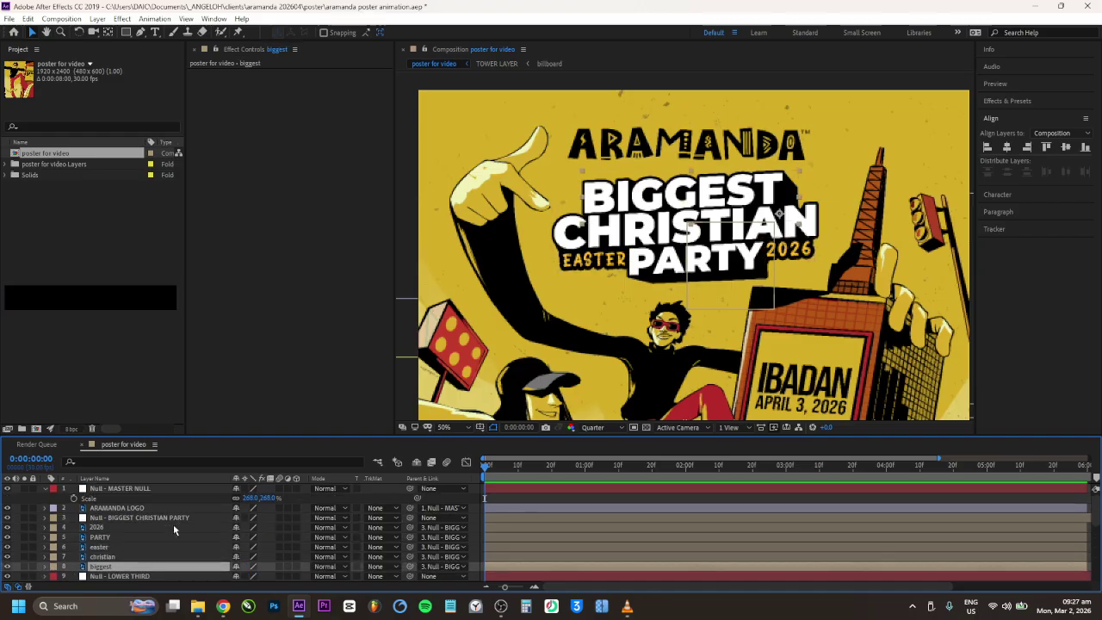
Move the ARAMANDA LOGO layer's anchor point to the logo's bottom centre, test its scale, and undo the scaling
left_click(127, 509)
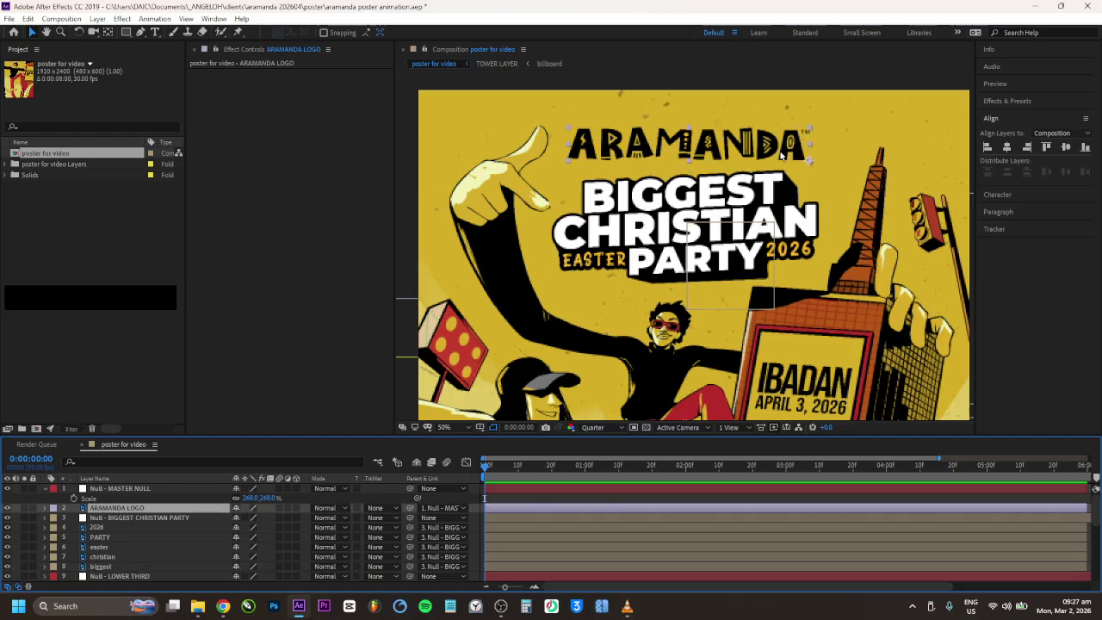
key("y")
left_click_drag(811, 169, 695, 161)
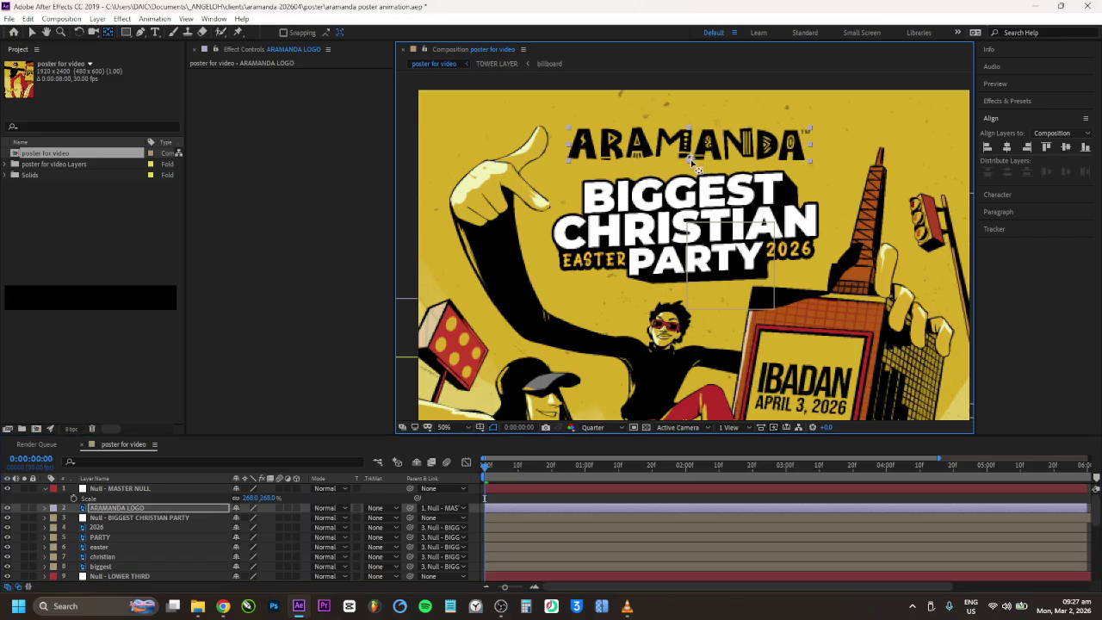
key("s")
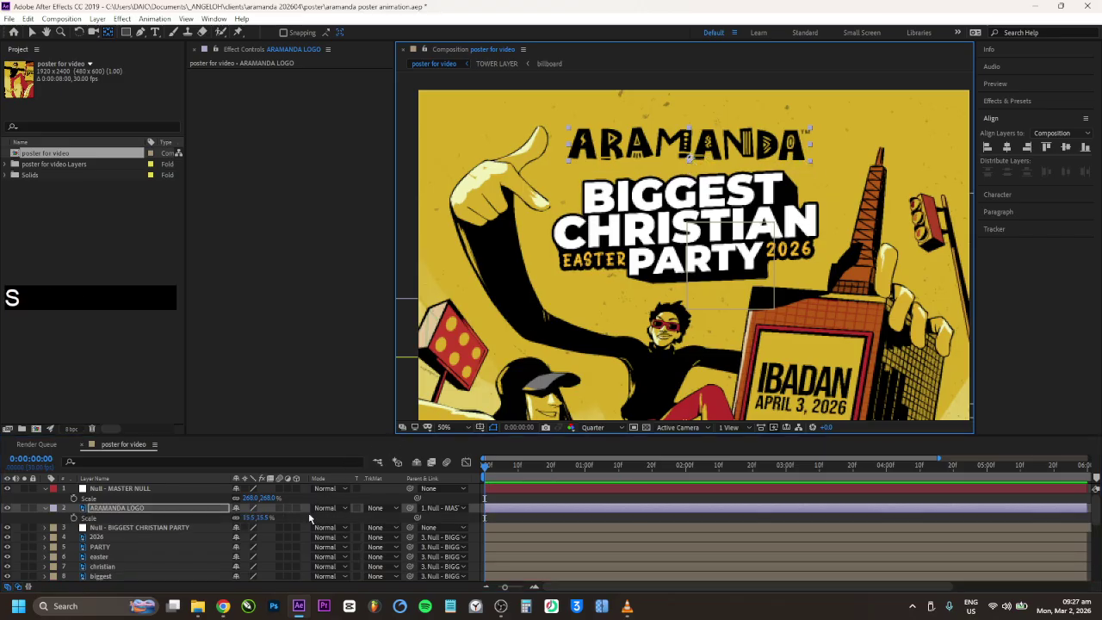
left_click_drag(271, 521, 259, 520)
key("ctrl+z")
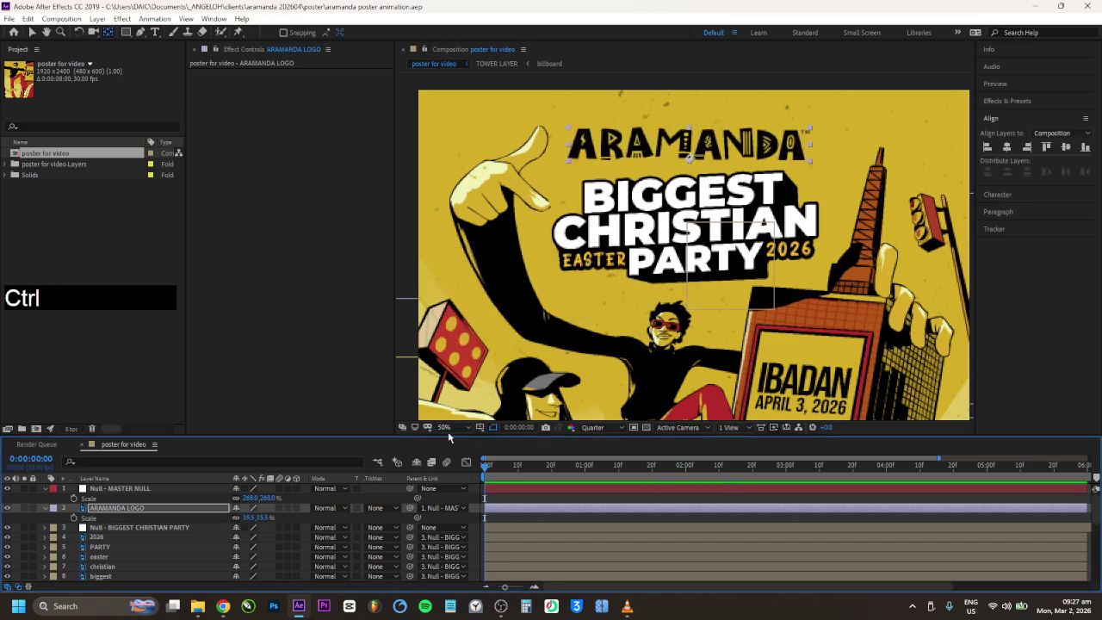
Fit the whole poster in the view, enlarge the timeline area, and collapse the MASTER NULL and ARAMANDA LOGO scale properties
left_click(444, 427)
left_click(469, 233)
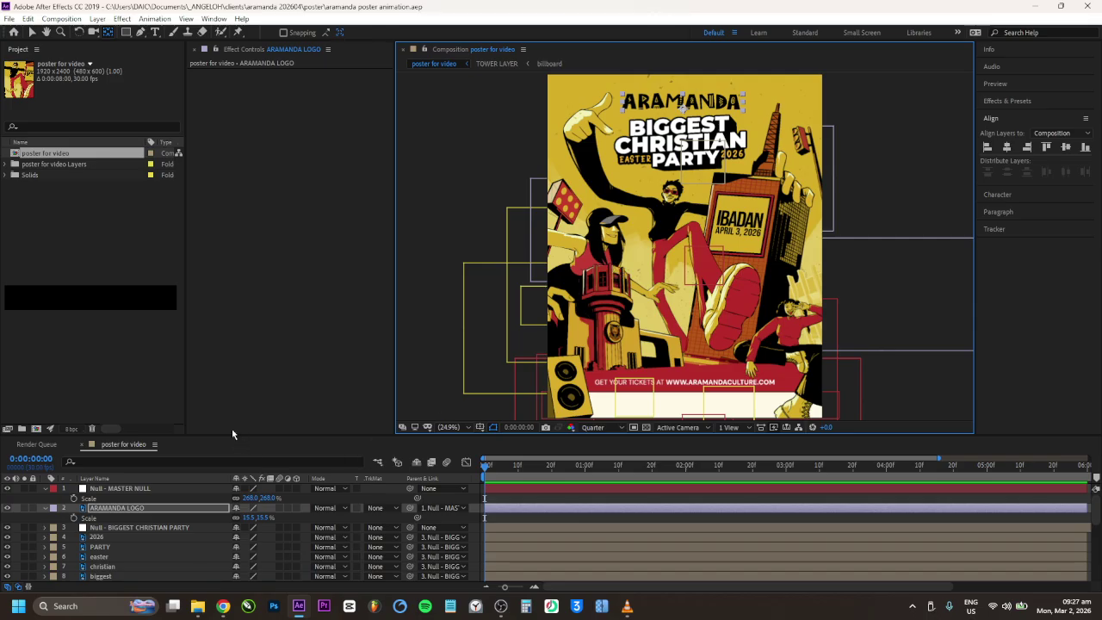
left_click_drag(231, 435, 229, 310)
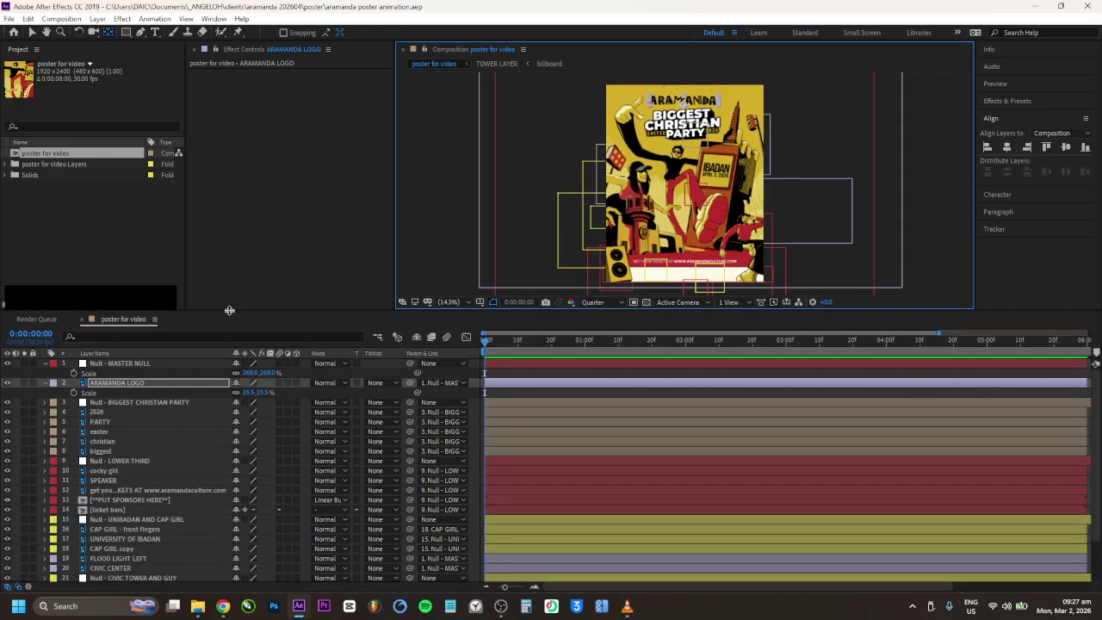
left_click(44, 364)
left_click(44, 375)
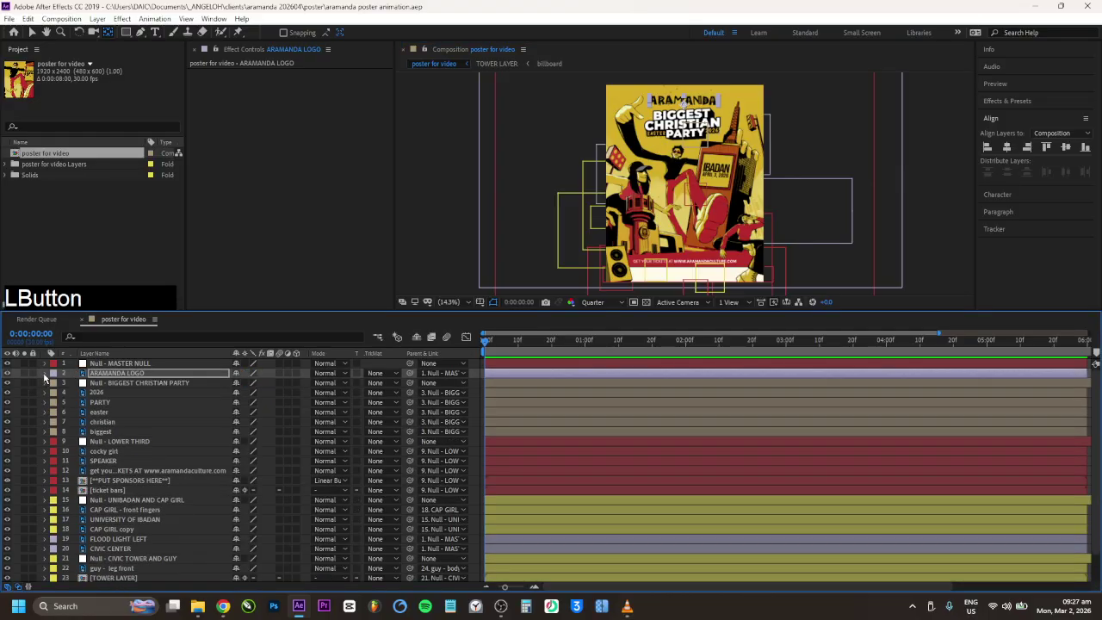
Check the anchor points of the LOWER THIRD null, ticket bars and PUT SPONSORS HERE layers
left_click(123, 442)
left_click(110, 490)
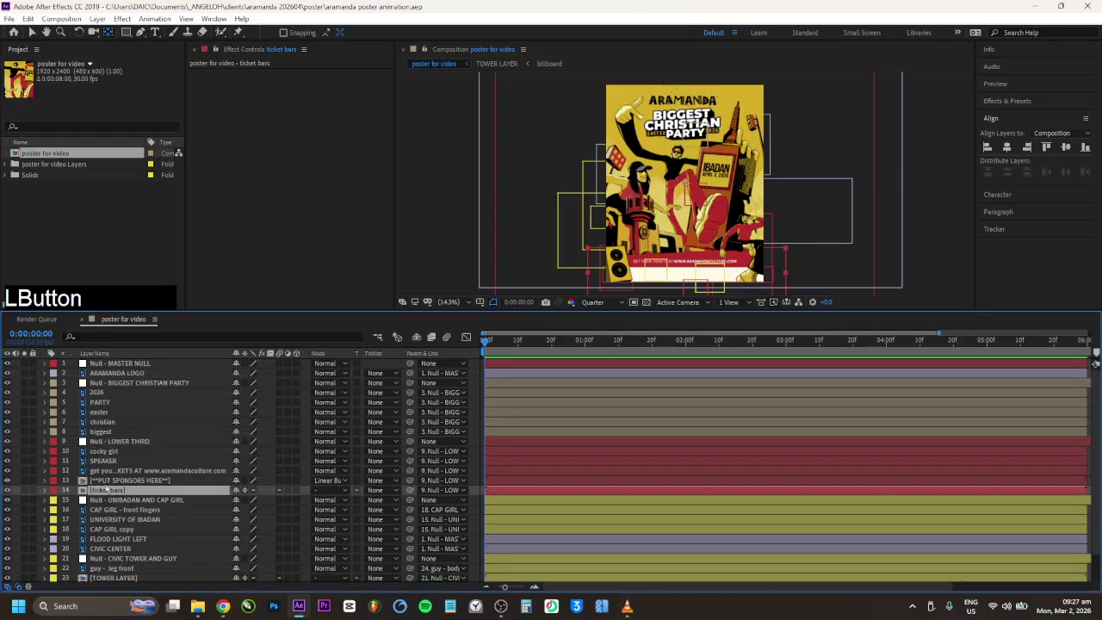
left_click(105, 480)
left_click(96, 486)
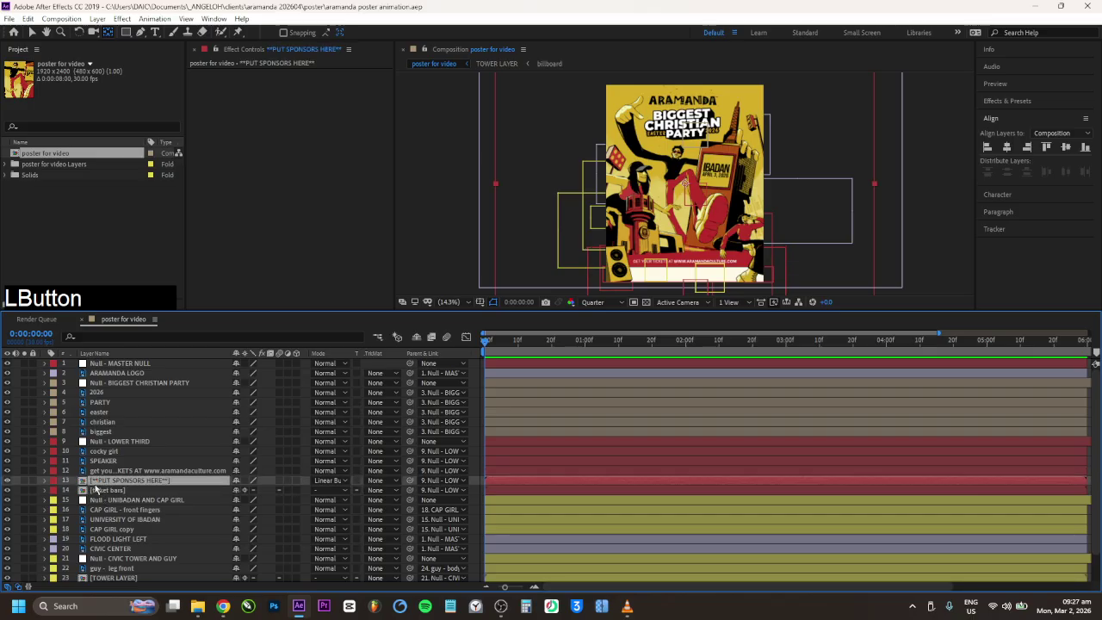
Open the TOWER LAYER composition and the billboard composition nested inside it
scroll(93, 522, "down", 1)
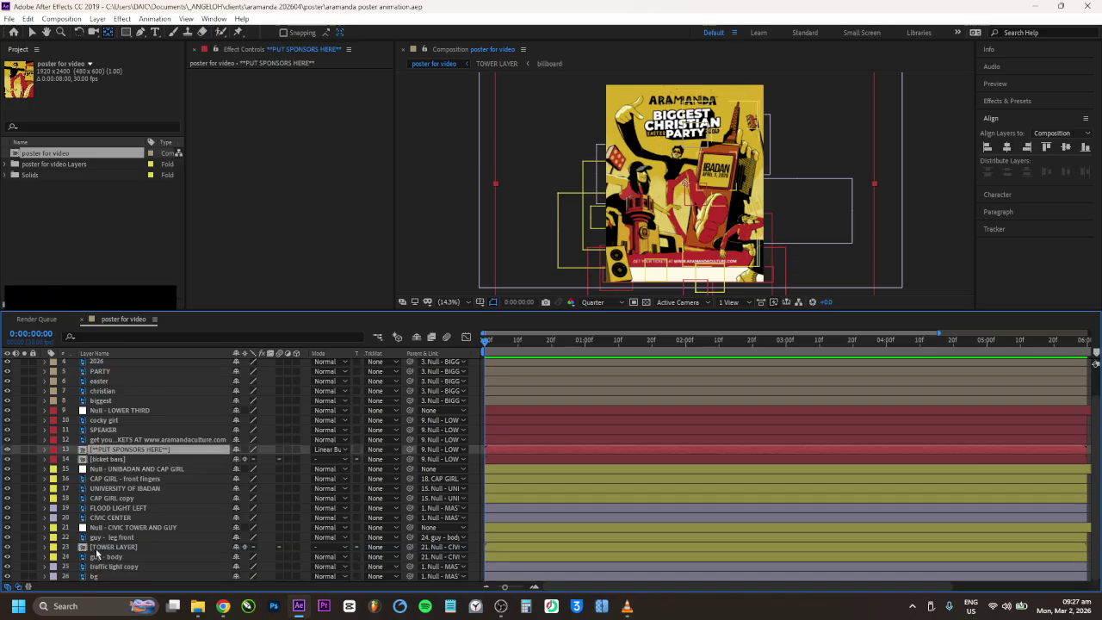
left_click(96, 550)
double_click(96, 548)
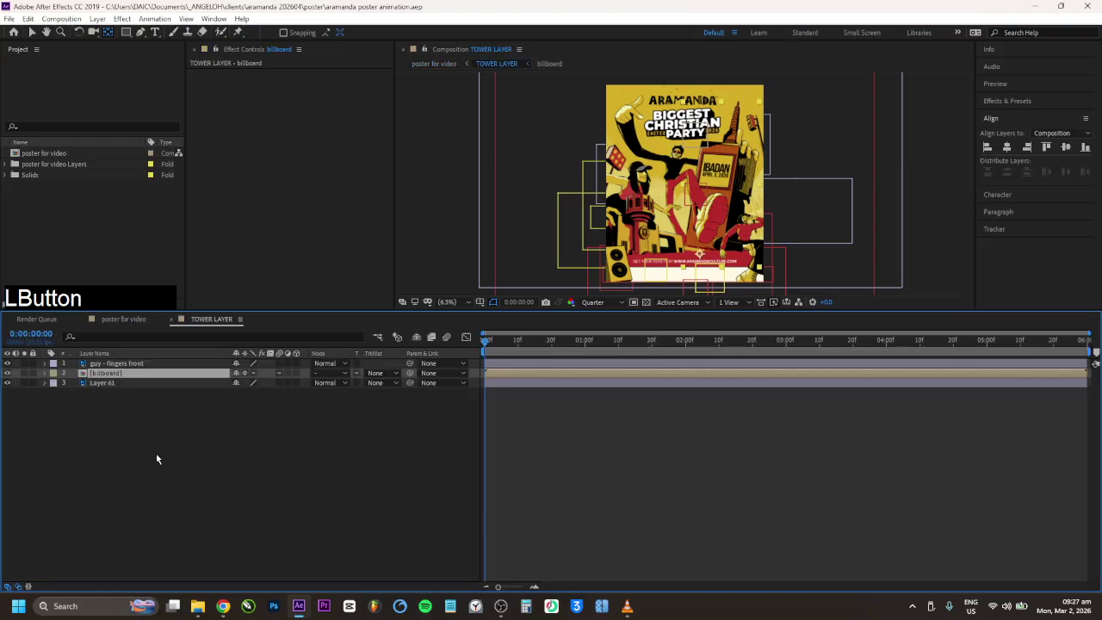
left_click(133, 375)
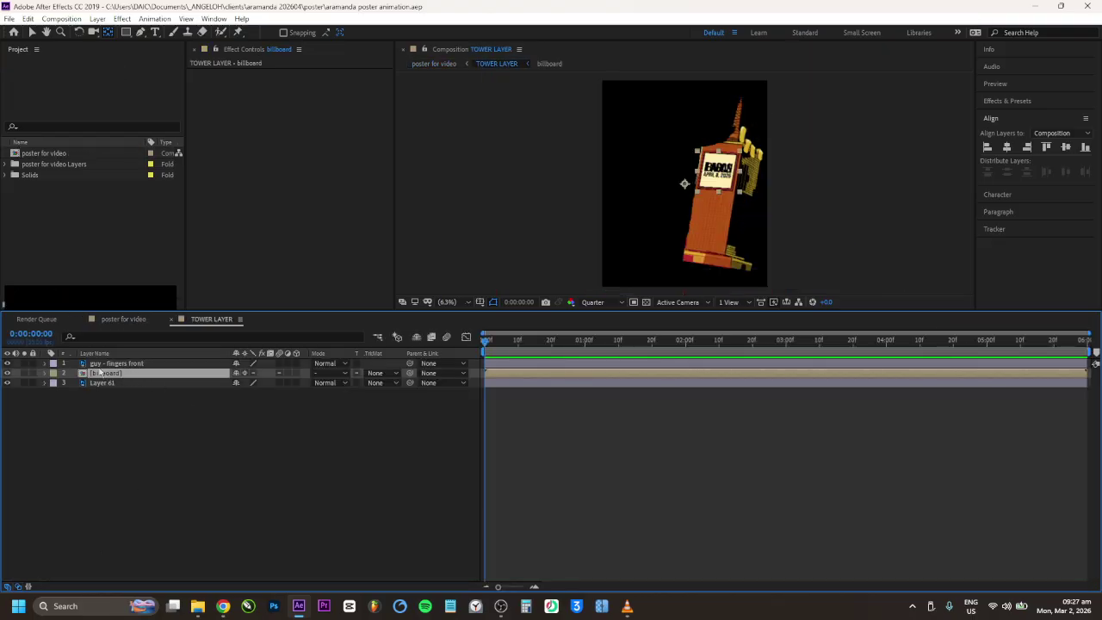
left_click(100, 373)
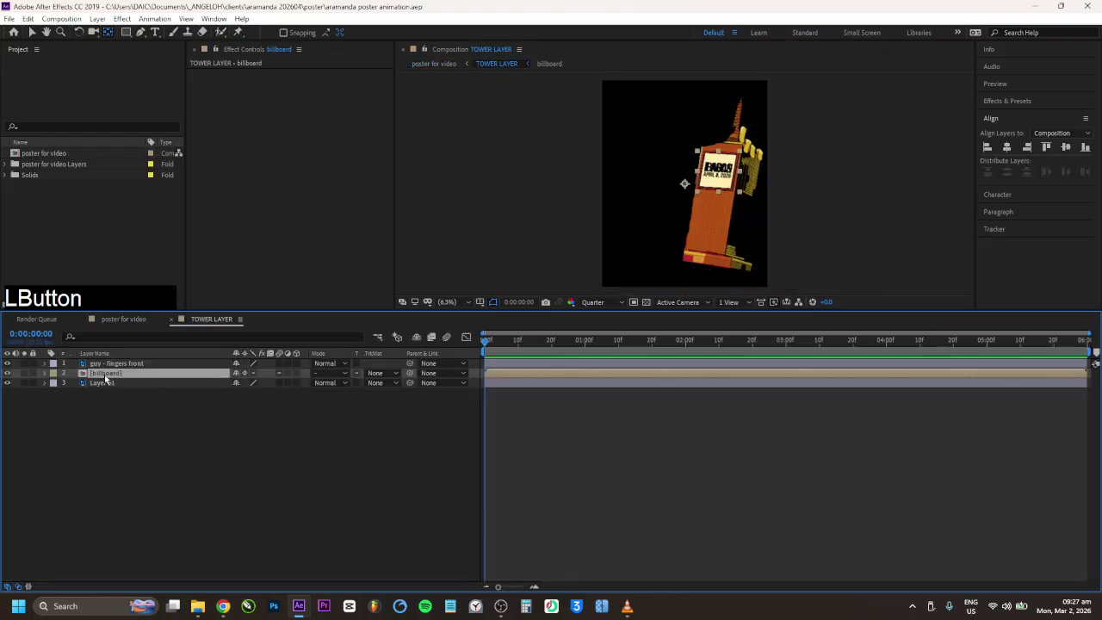
double_click(105, 375)
Check the anchor points of the IBADAN, april 3, 2026, yellow board, off white board and frame layers in the billboard
left_click(124, 363)
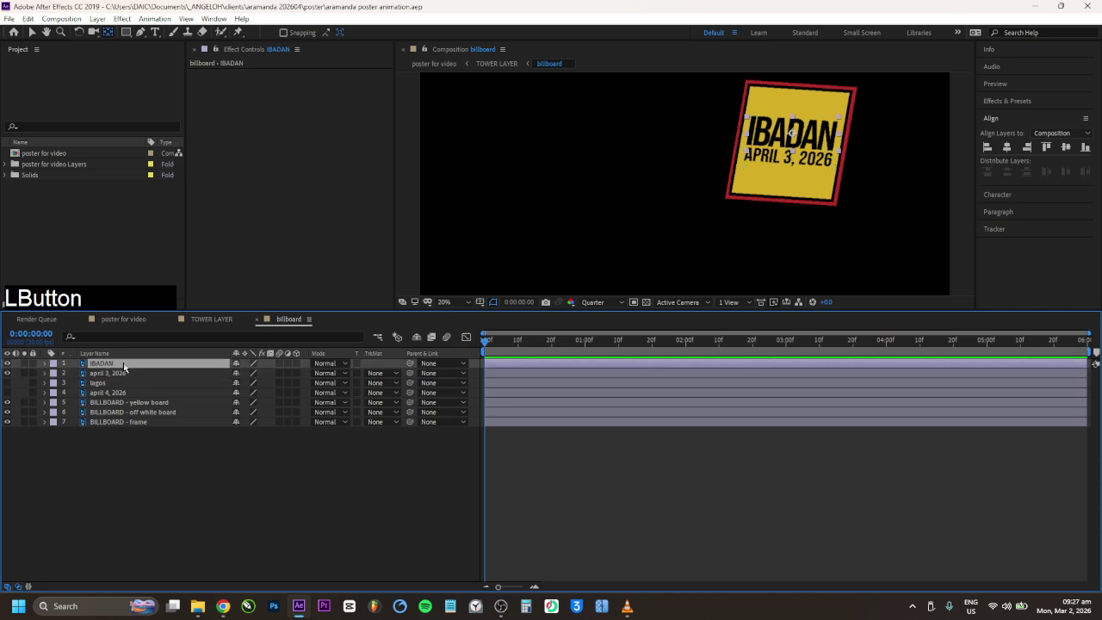
left_click(124, 373)
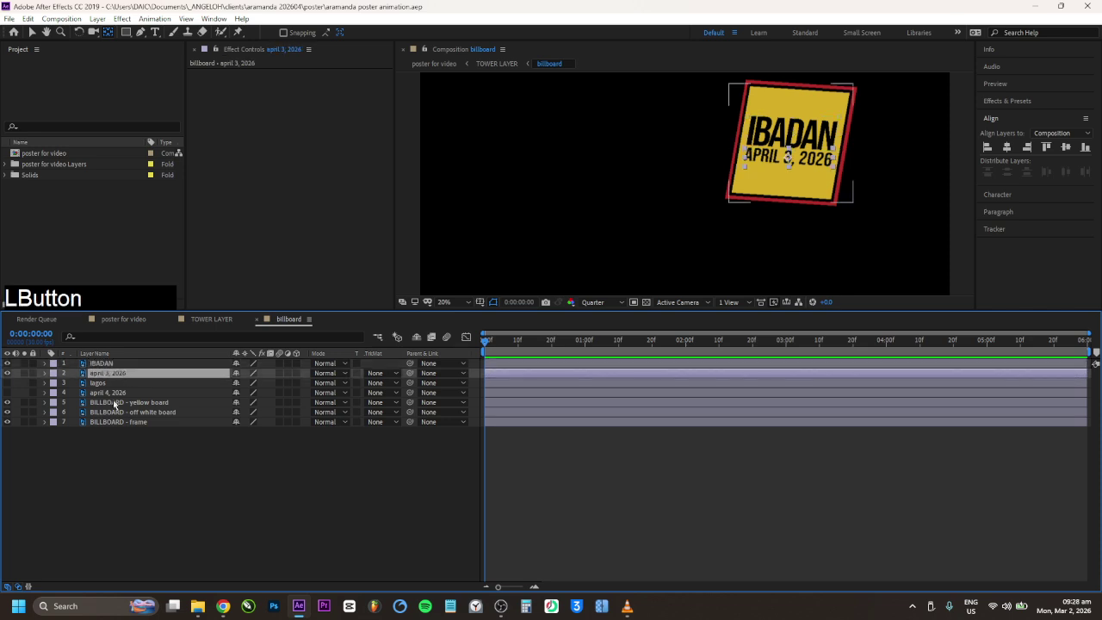
left_click(118, 402)
left_click(116, 412)
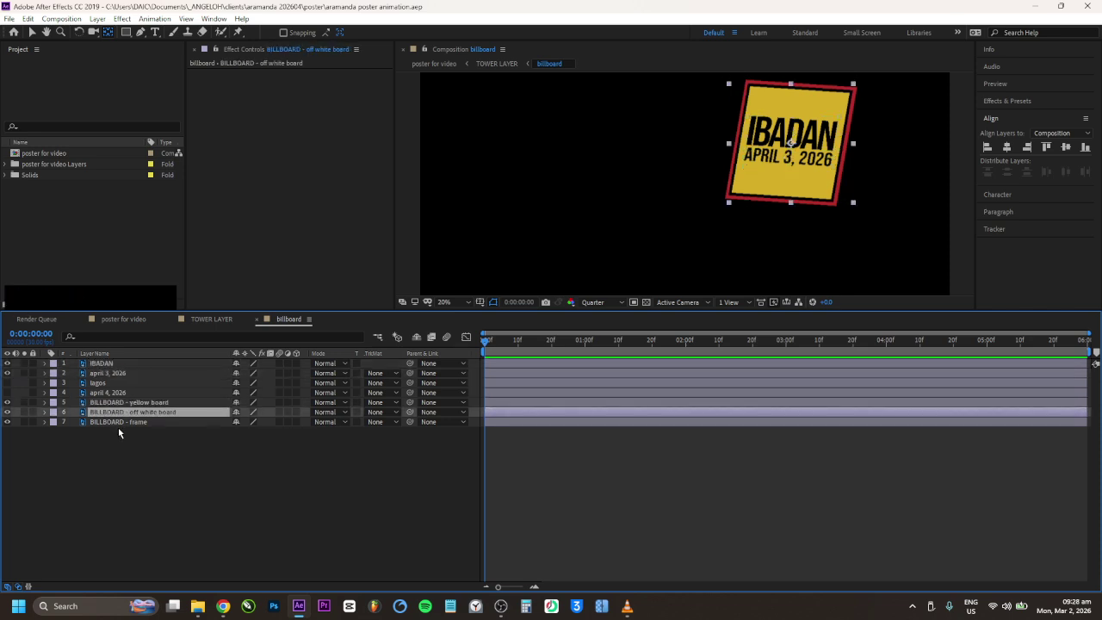
left_click(118, 421)
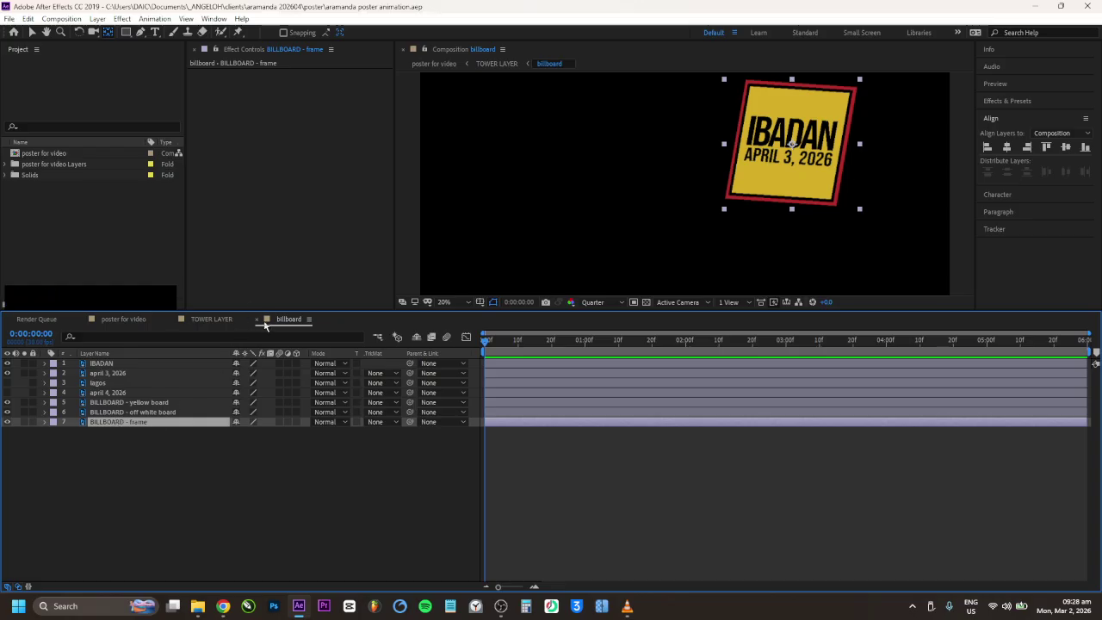
Close the billboard and TOWER LAYER compositions to return to poster for video, and save the project
left_click(257, 319)
left_click(171, 319)
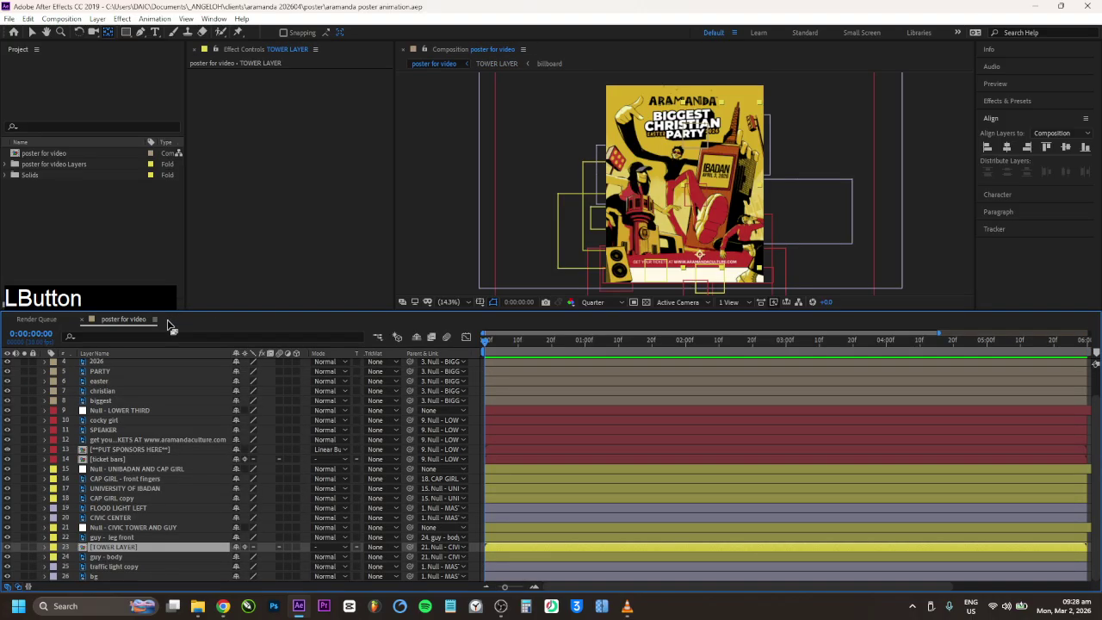
key("ctrl+s")
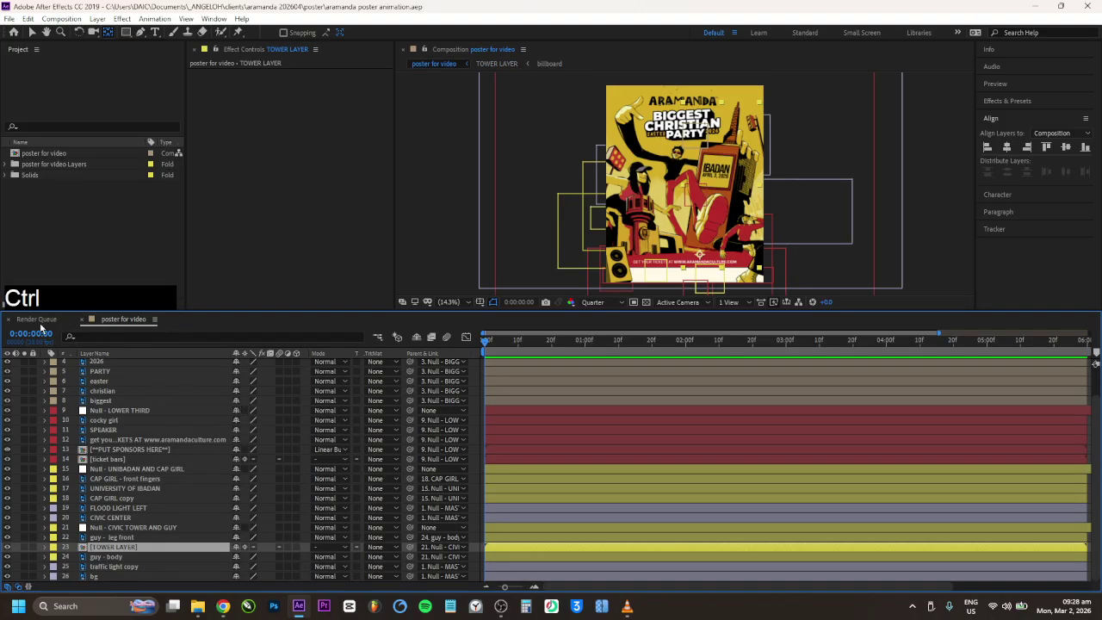